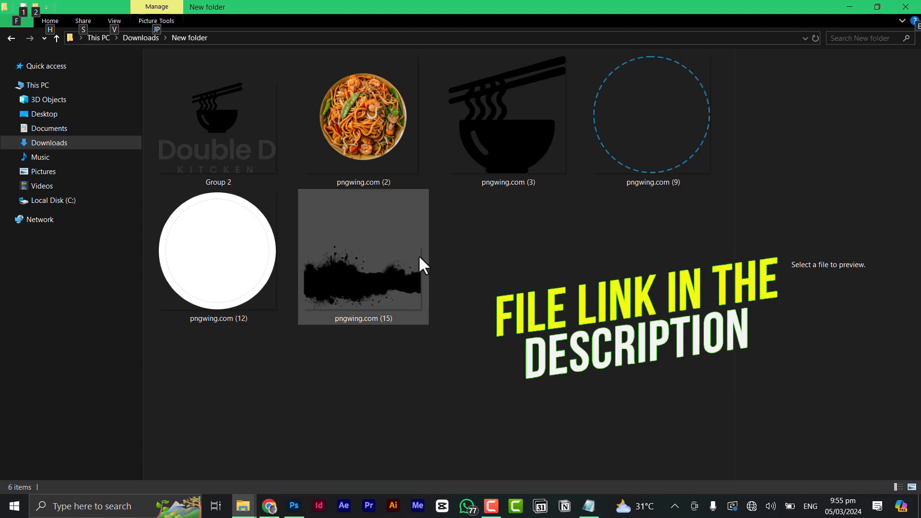
# Leave the six-image New folder and bring up Photoshop's 3000 × 3000 px Untitled-1 artboard.
pyautogui.hotkey('alt', 'Tab')
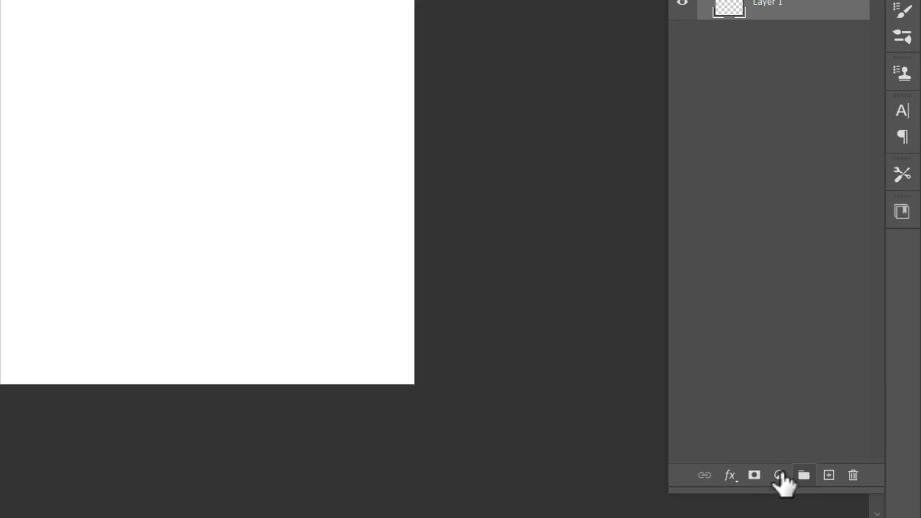
# Add a Solid Color fill layer in bright yellow #ffc000 across Artboard 1.
pyautogui.click(828, 452)
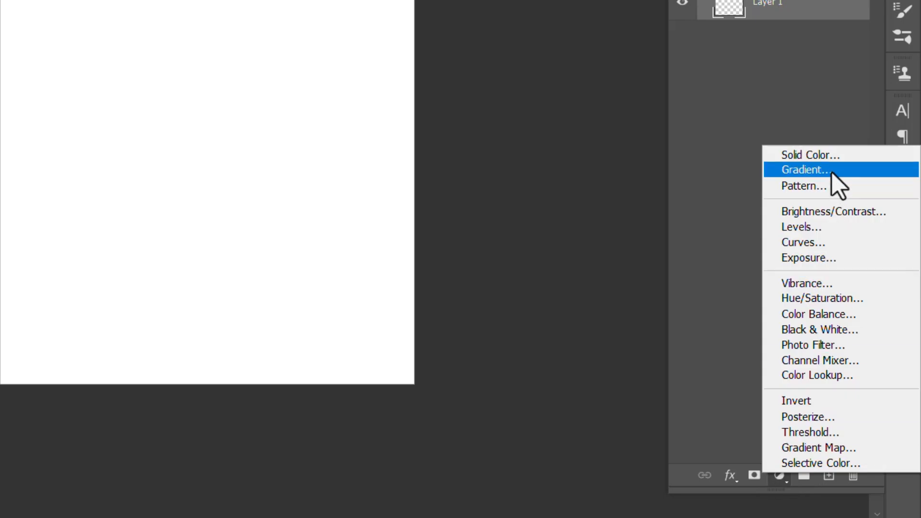
pyautogui.click(833, 155)
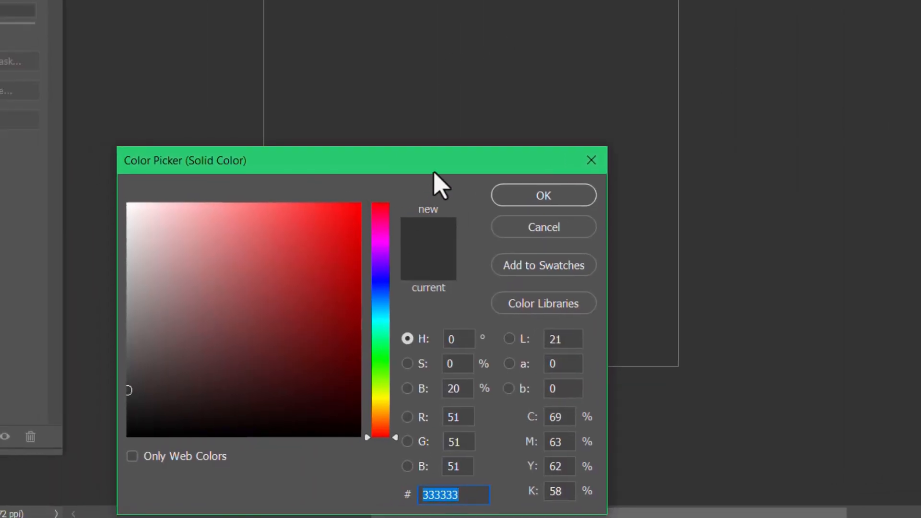
pyautogui.moveTo(434, 170); pyautogui.dragTo(442, 81)
pyautogui.moveTo(391, 343); pyautogui.dragTo(391, 319)
pyautogui.moveTo(301, 216)
pyautogui.mouseDown()
pyautogui.moveTo(355, 125)
pyautogui.moveTo(392, 113)
pyautogui.mouseUp()
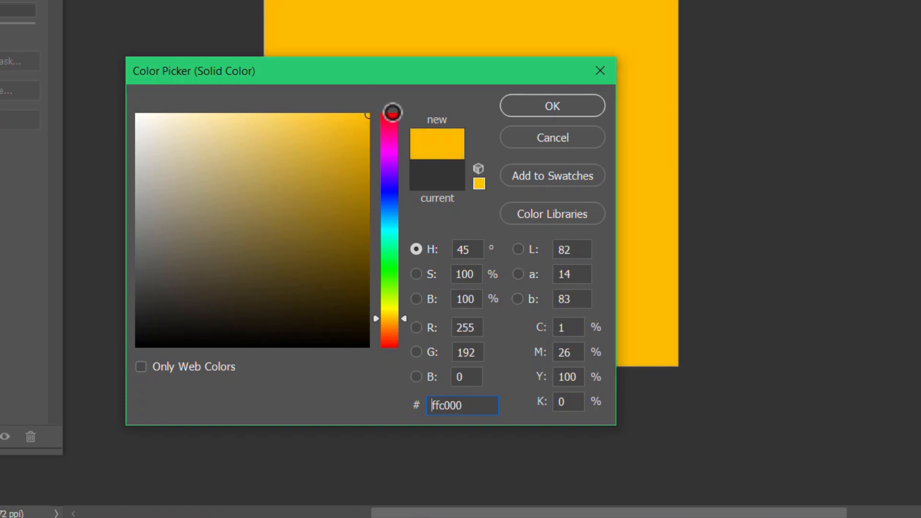
pyautogui.click(588, 110)
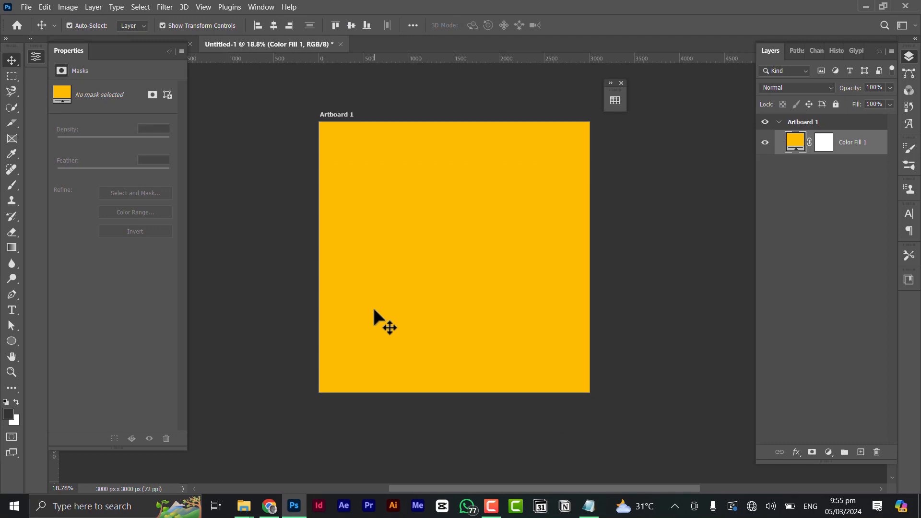
pyautogui.hotkey('alt', 'Tab')
# Place the pngwing.com (15) black splash, enlarged and positioned so black fills the left half.
pyautogui.press('alt')
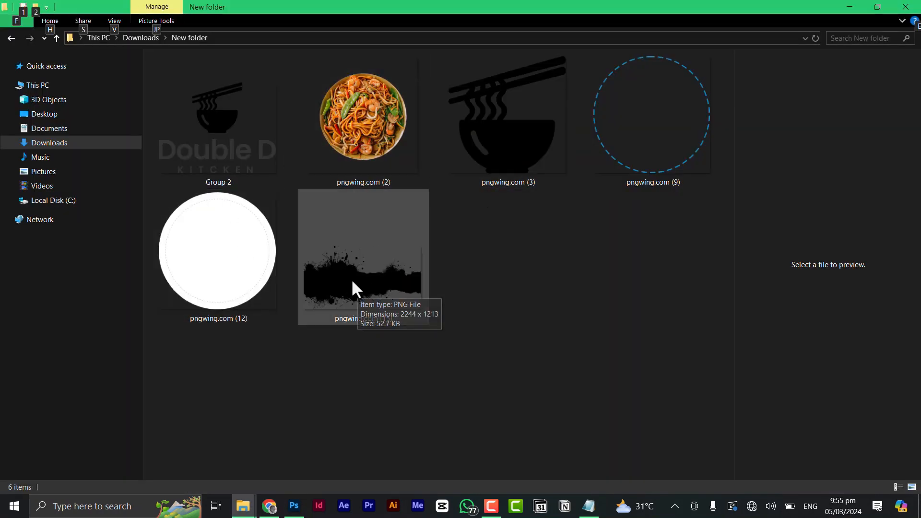
pyautogui.moveTo(353, 278); pyautogui.dragTo(404, 267)
pyautogui.hotkey('alt', 'Tab')
pyautogui.moveTo(480, 259); pyautogui.dragTo(512, 109)
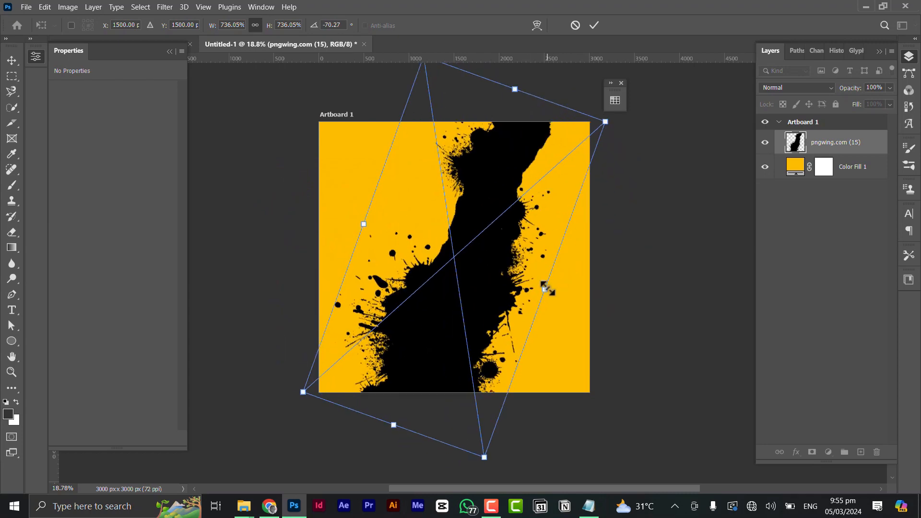
pyautogui.moveTo(544, 288); pyautogui.dragTo(614, 334)
pyautogui.moveTo(404, 306); pyautogui.dragTo(356, 261)
pyautogui.moveTo(517, 283); pyautogui.dragTo(545, 290)
pyautogui.moveTo(454, 297)
pyautogui.mouseDown()
pyautogui.moveTo(401, 305)
pyautogui.moveTo(439, 291)
pyautogui.mouseUp()
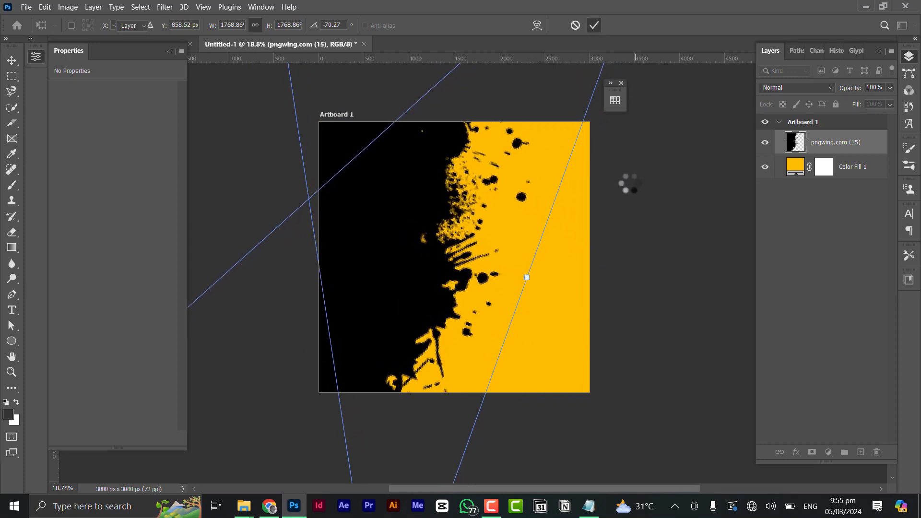
pyautogui.click(640, 191)
# Nudge the splash up and to the right and recenter the artboard in view.
pyautogui.scroll(-4, 564, 215)
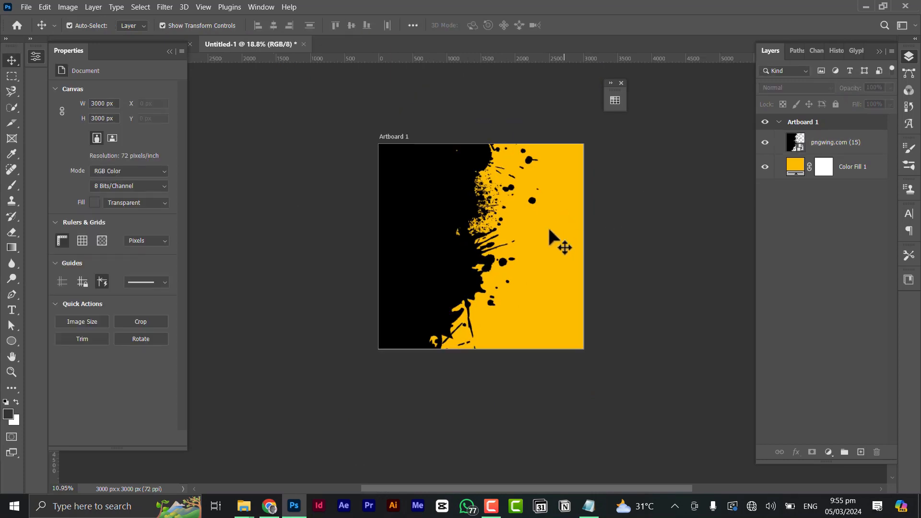
pyautogui.scroll(2, 480, 261)
pyautogui.moveTo(495, 258); pyautogui.dragTo(507, 241)
pyautogui.scroll(-2, 597, 231)
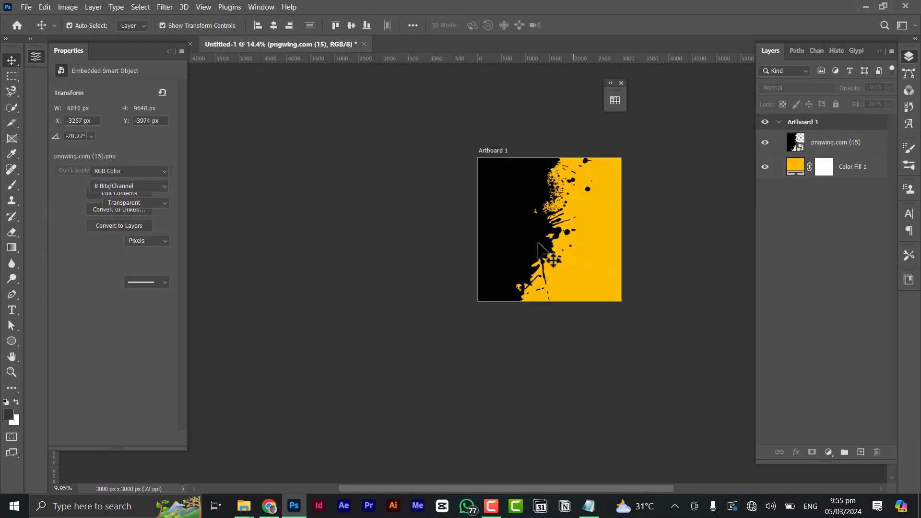
pyautogui.scroll(3, 537, 243)
pyautogui.moveTo(597, 245); pyautogui.dragTo(479, 255)
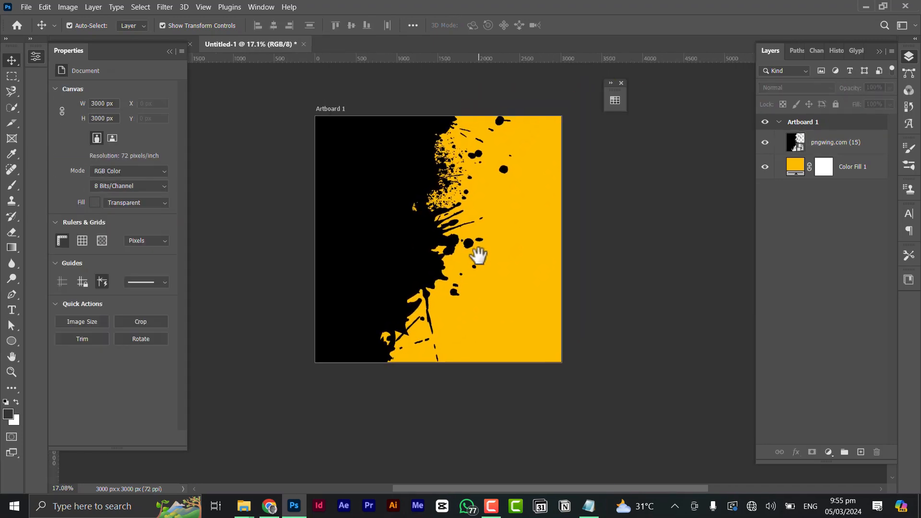
pyautogui.hotkey('alt', 'Tab')
# Place the pngwing.com (2) noodle plate image, enlarged about threefold.
pyautogui.click(311, 212)
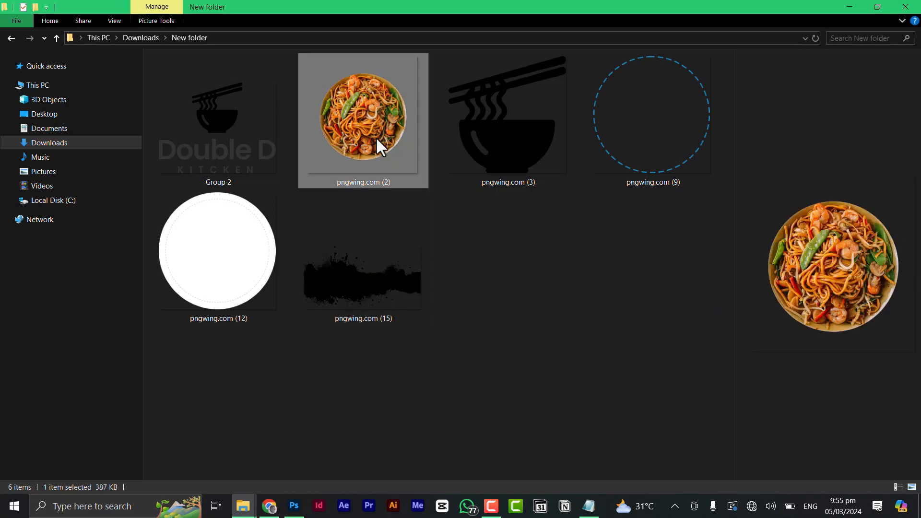
pyautogui.moveTo(377, 139); pyautogui.dragTo(440, 273)
pyautogui.hotkey('alt', 'Tab')
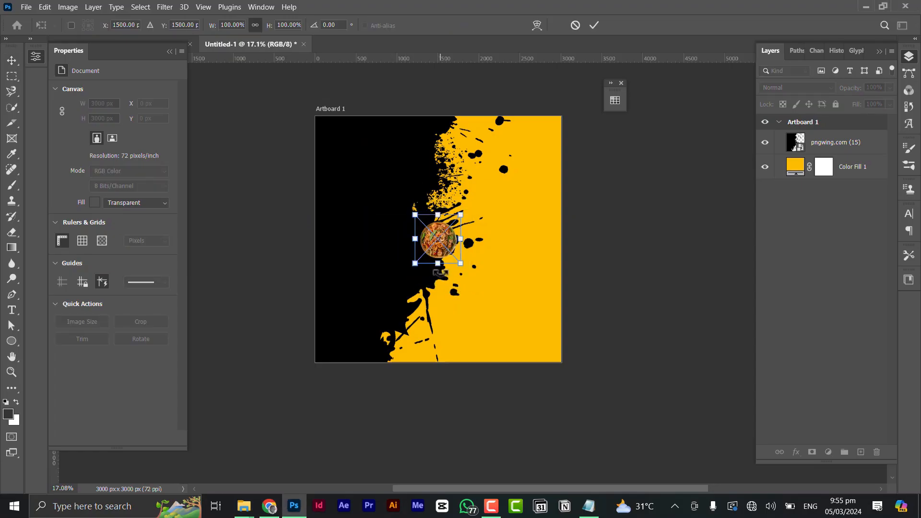
pyautogui.moveTo(460, 239); pyautogui.dragTo(507, 251)
pyautogui.click(595, 24)
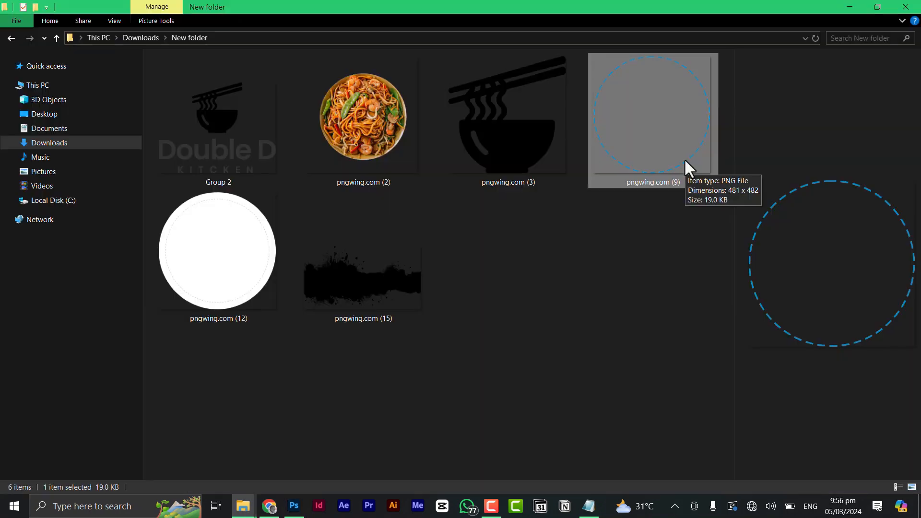
# Place the pngwing.com (9) dashed blue circle and size it around the plate.
pyautogui.moveTo(688, 144); pyautogui.dragTo(637, 217)
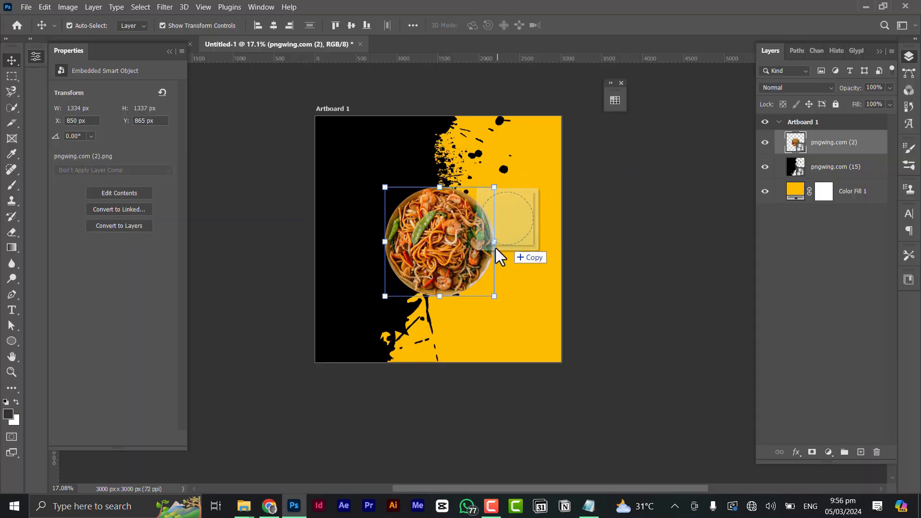
pyautogui.moveTo(496, 249); pyautogui.dragTo(507, 244)
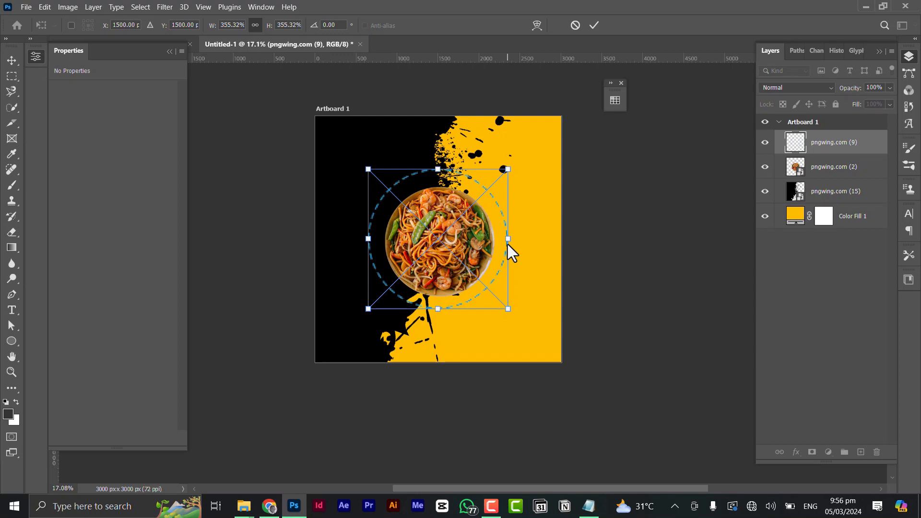
pyautogui.moveTo(510, 240)
pyautogui.mouseDown()
pyautogui.moveTo(530, 240)
pyautogui.moveTo(568, 267)
pyautogui.moveTo(599, 268)
pyautogui.moveTo(545, 258)
pyautogui.moveTo(580, 248)
pyautogui.moveTo(586, 261)
pyautogui.moveTo(503, 236)
pyautogui.mouseUp()
pyautogui.hotkey('ctrl', 'z')
pyautogui.click(590, 25)
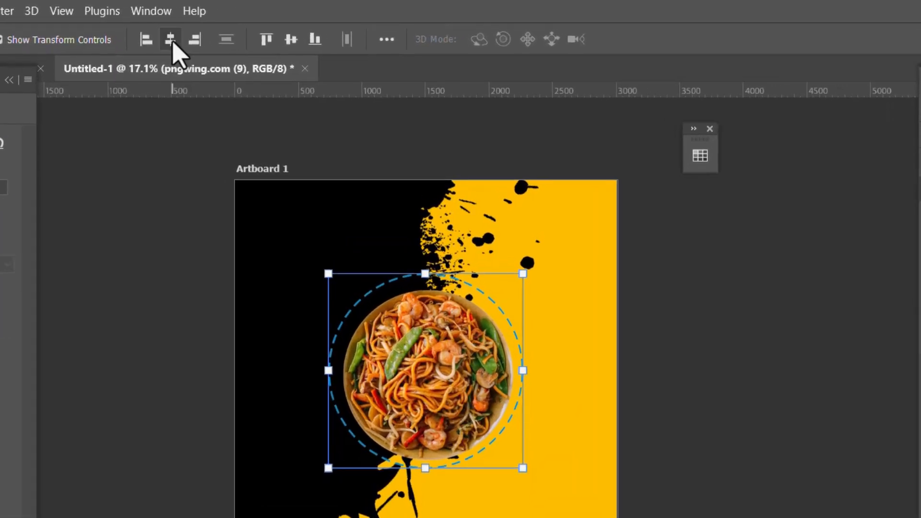
# Centre the dashed circle and the noodle plate on the artboard.
pyautogui.click(293, 47)
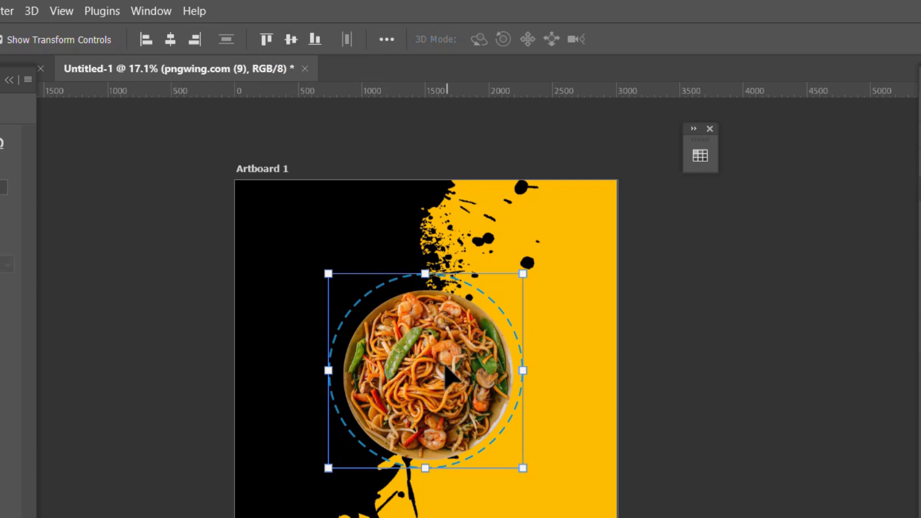
pyautogui.scroll(4, 441, 376)
pyautogui.scroll(2, 474, 328)
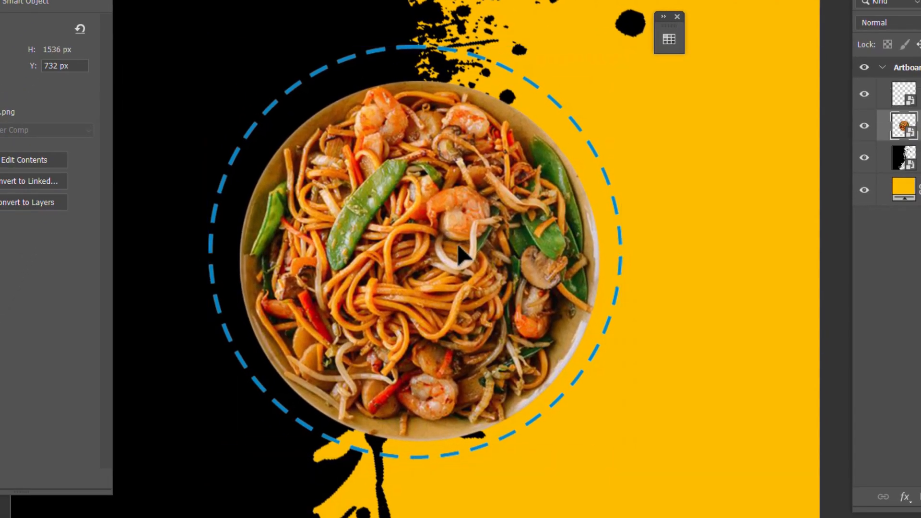
pyautogui.click(462, 291)
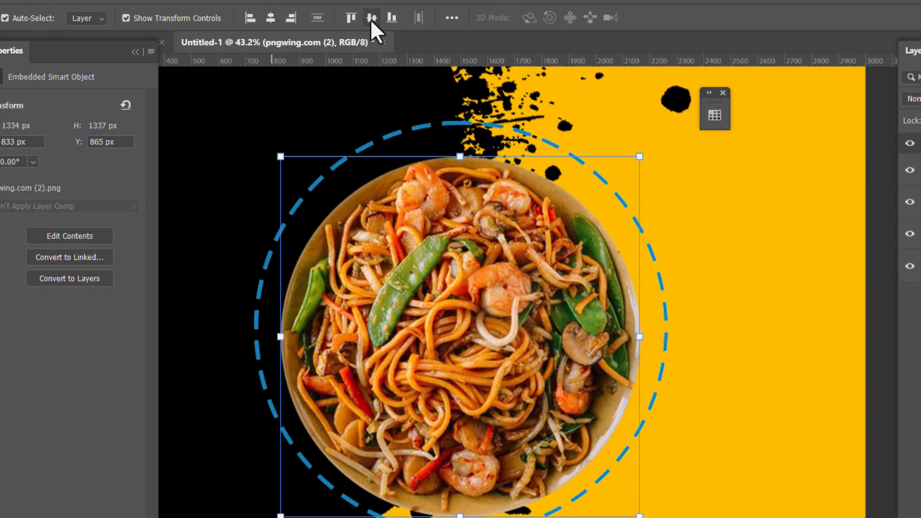
pyautogui.click(372, 18)
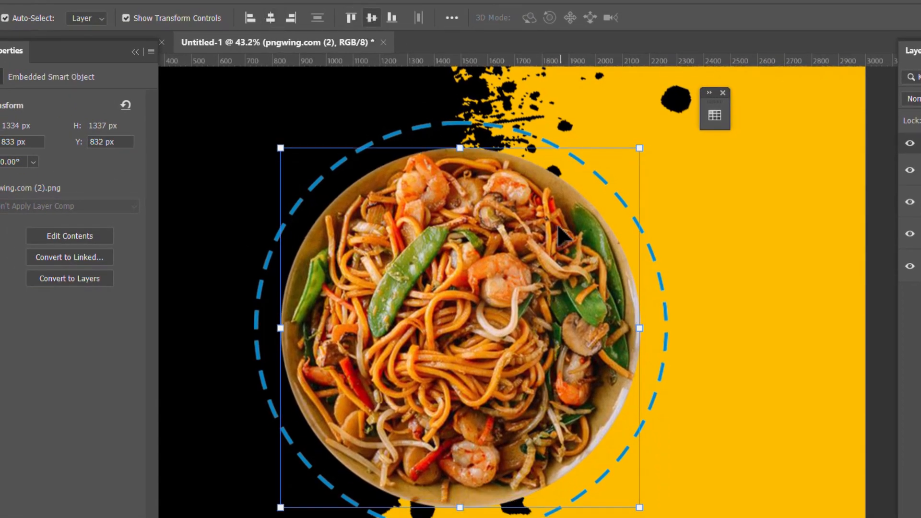
pyautogui.scroll(-2, 598, 312)
pyautogui.scroll(-3, 595, 309)
pyautogui.click(730, 299)
pyautogui.scroll(-3, 583, 287)
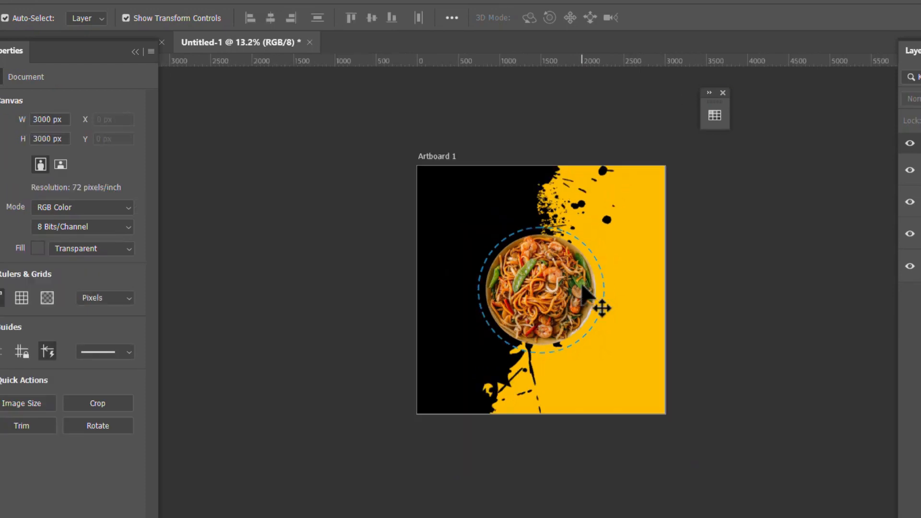
# Place a half-size white circle above the plate's right edge, overlapping the dashed ring.
pyautogui.scroll(3, 583, 288)
pyautogui.moveTo(583, 287); pyautogui.dragTo(502, 266)
pyautogui.hotkey('alt', 'Tab')
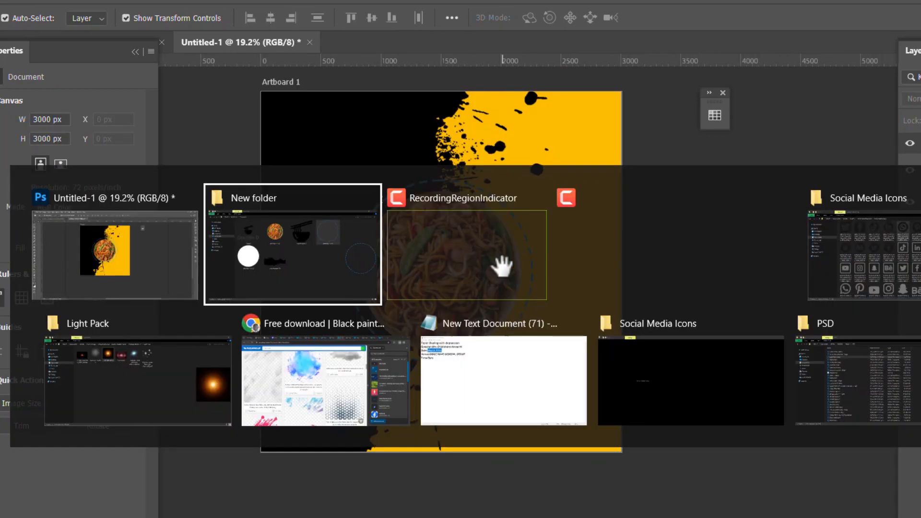
pyautogui.click(310, 262)
pyautogui.moveTo(204, 297); pyautogui.dragTo(379, 339)
pyautogui.hotkey('alt', 'Tab')
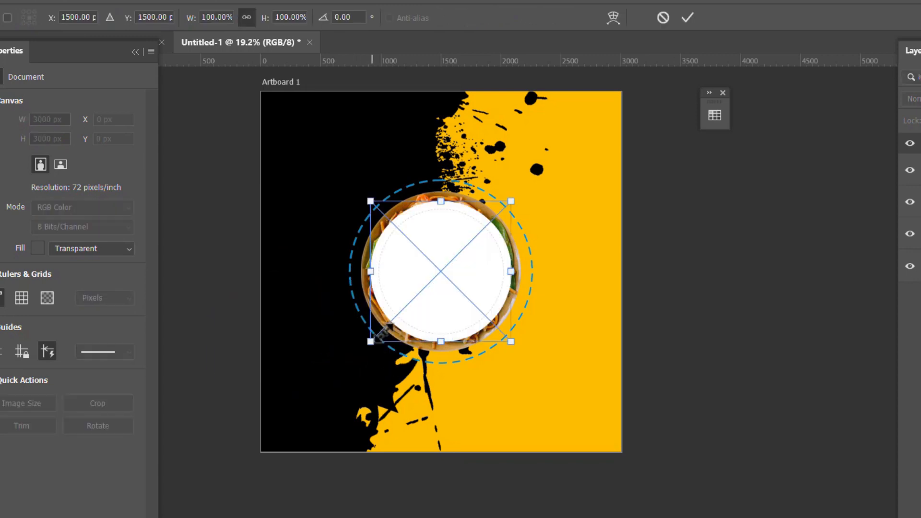
pyautogui.moveTo(511, 342); pyautogui.dragTo(481, 312)
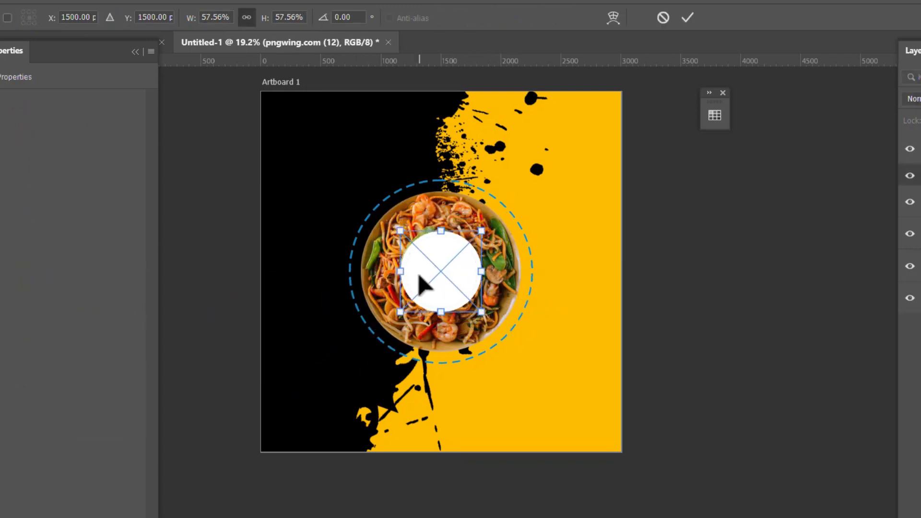
pyautogui.moveTo(422, 284); pyautogui.dragTo(496, 208)
pyautogui.click(687, 19)
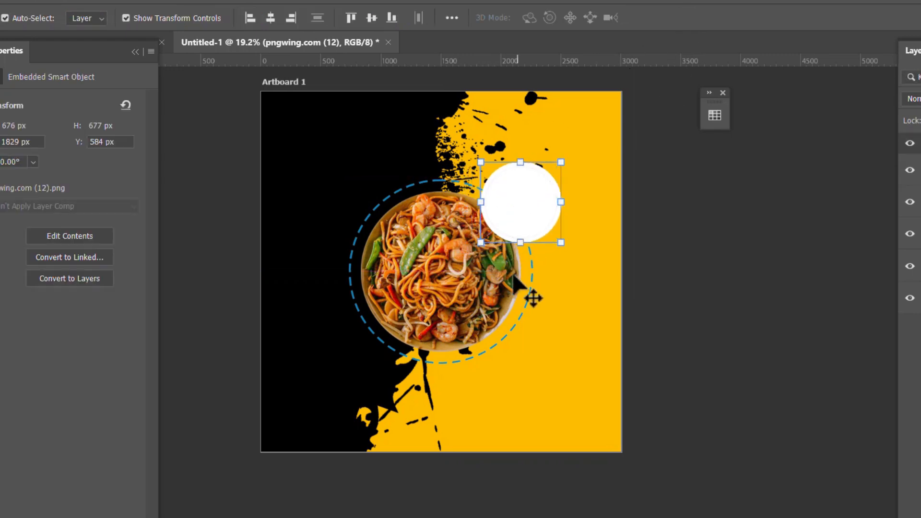
# Place the Double D Kitchen logo, shrunk small, at the top right of the yellow area.
pyautogui.hotkey('alt', 'Tab')
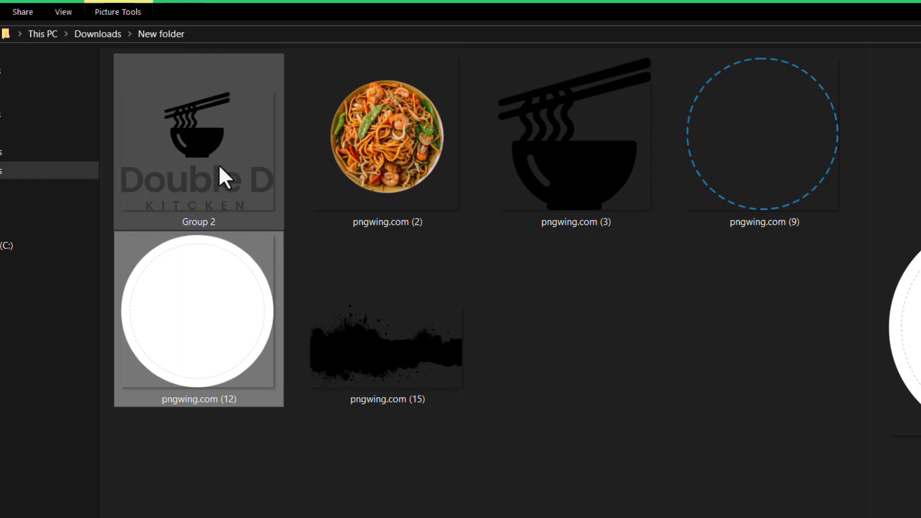
pyautogui.click(219, 166)
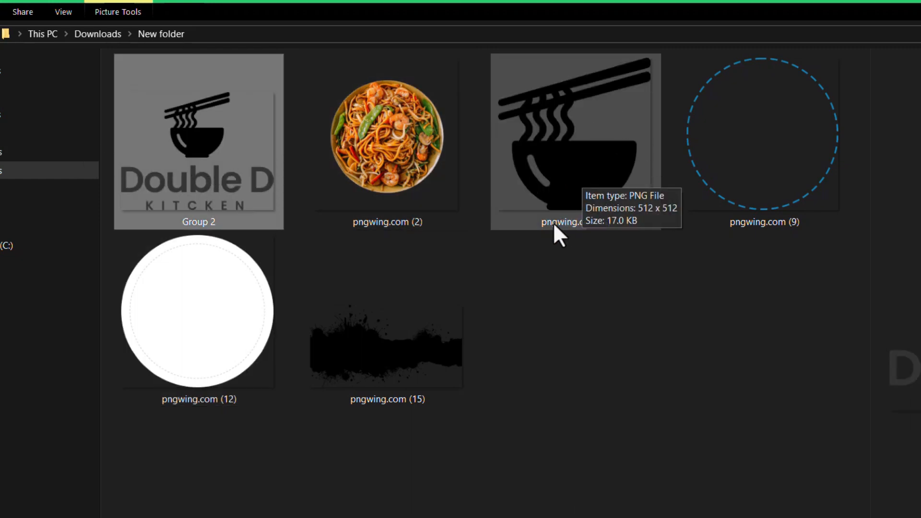
pyautogui.moveTo(171, 144); pyautogui.dragTo(410, 226)
pyautogui.hotkey('alt', 'Tab')
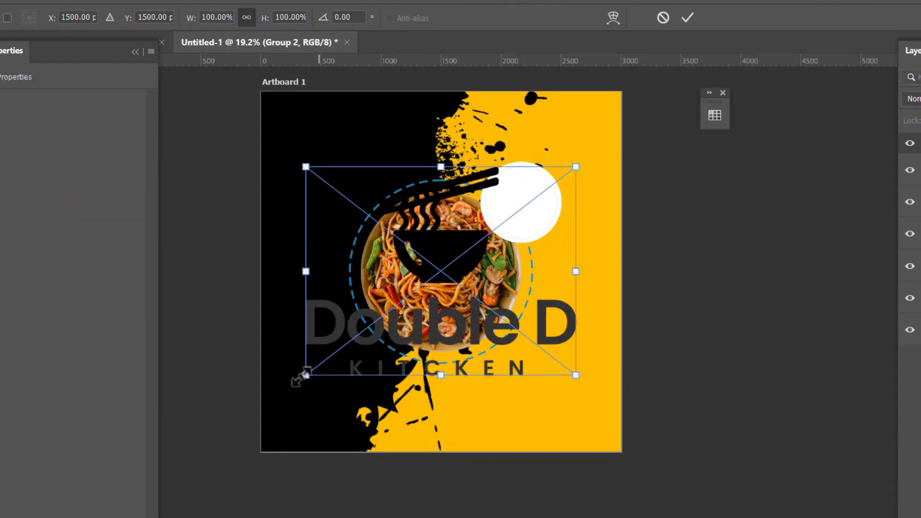
pyautogui.moveTo(306, 375); pyautogui.dragTo(423, 319)
pyautogui.moveTo(441, 274); pyautogui.dragTo(562, 135)
pyautogui.moveTo(598, 105); pyautogui.dragTo(600, 128)
pyautogui.scroll(2, 557, 129)
pyautogui.press('Return')
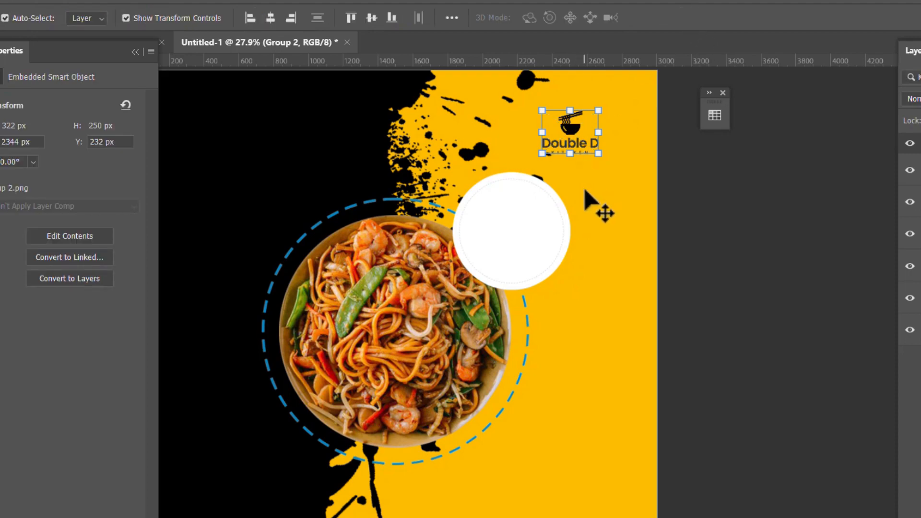
pyautogui.scroll(-3, 598, 237)
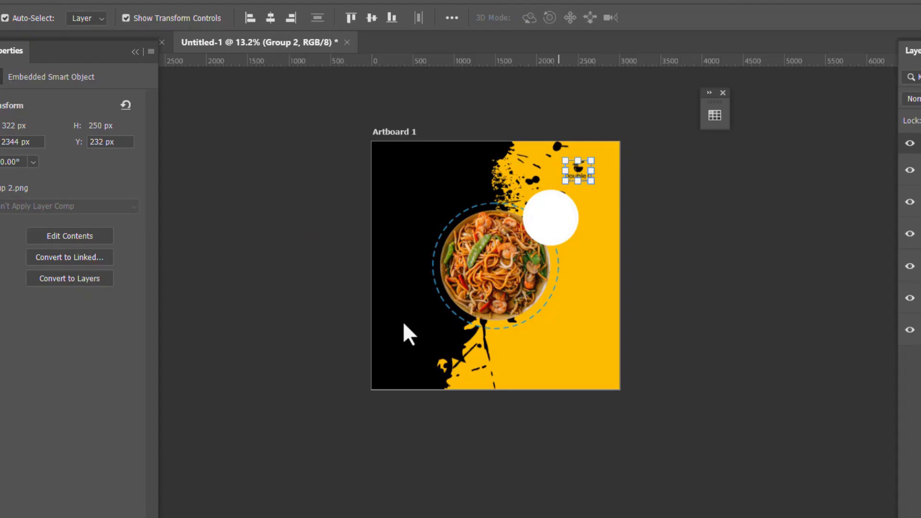
pyautogui.scroll(-2, 495, 255)
pyautogui.click(643, 266)
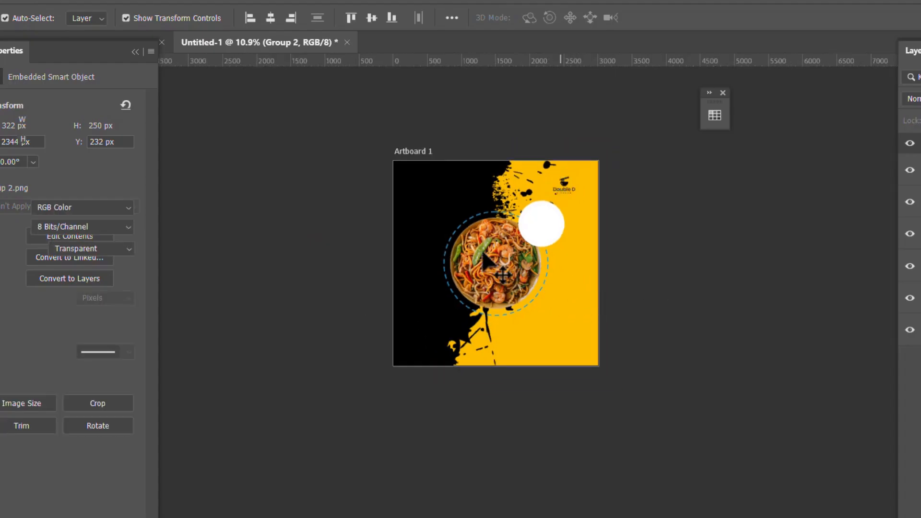
pyautogui.scroll(4, 491, 251)
pyautogui.scroll(-1, 383, 195)
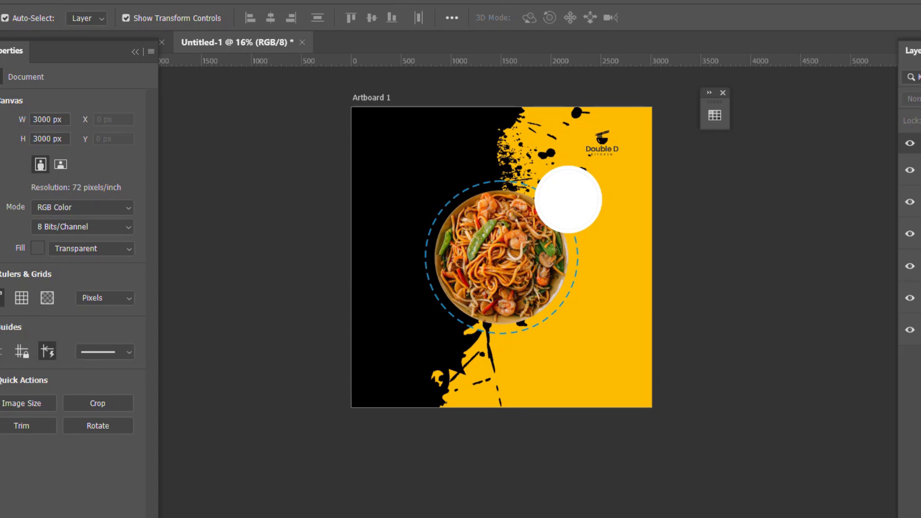
# Create a NOODLE text layer in Poppins SemiBold to the left of the plate.
pyautogui.press('t')
pyautogui.scroll(1, 446, 285)
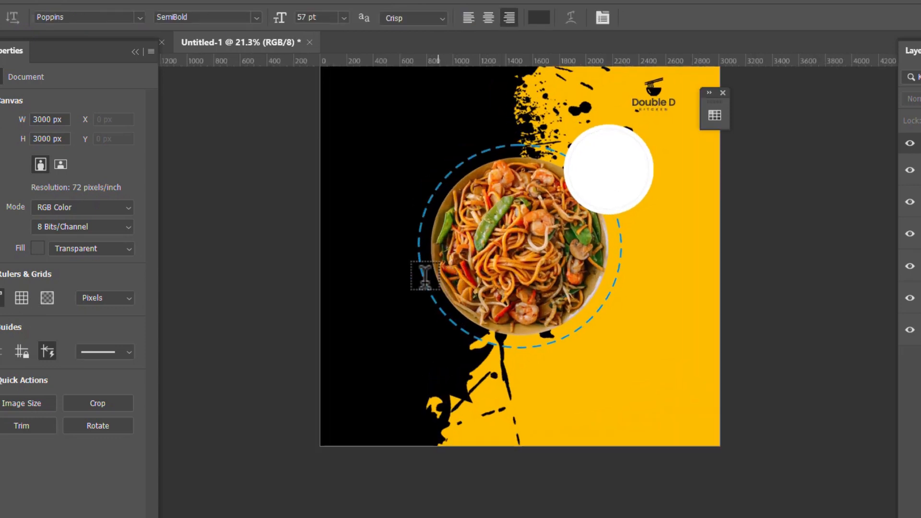
pyautogui.click(377, 254)
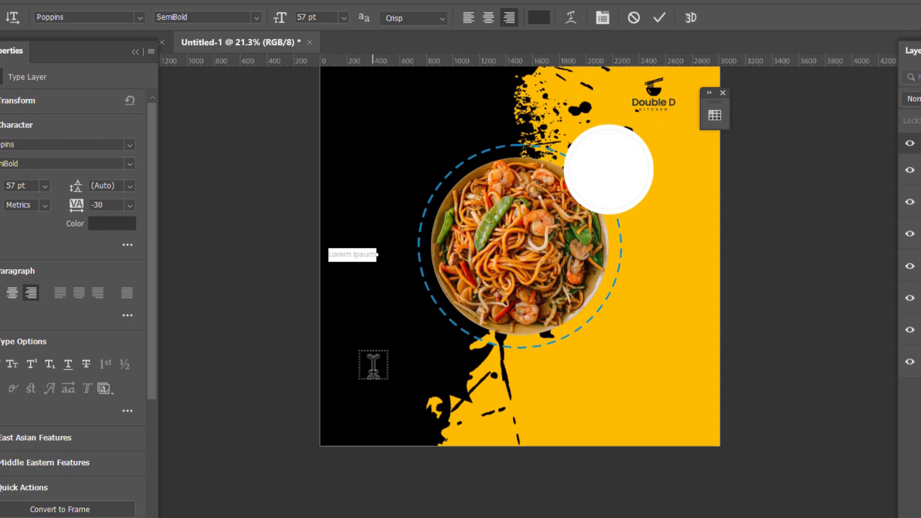
pyautogui.press('BackSpace')
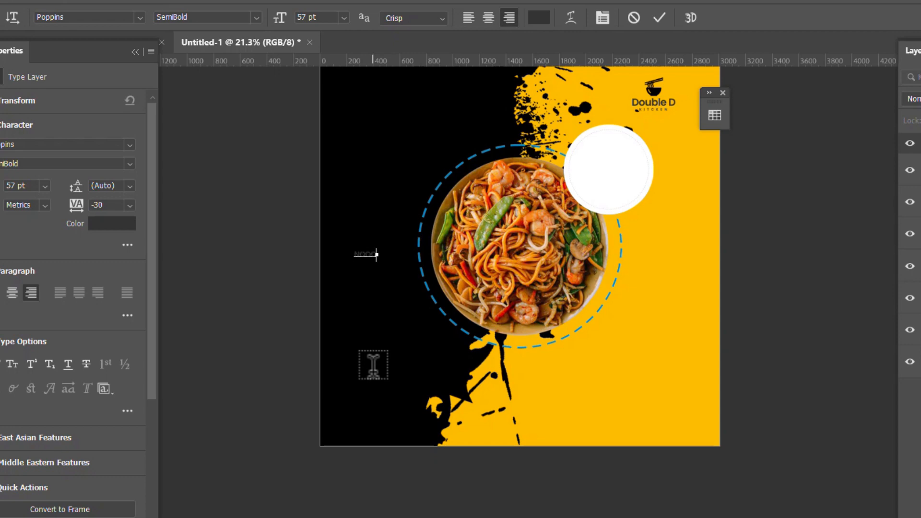
pyautogui.click(661, 17)
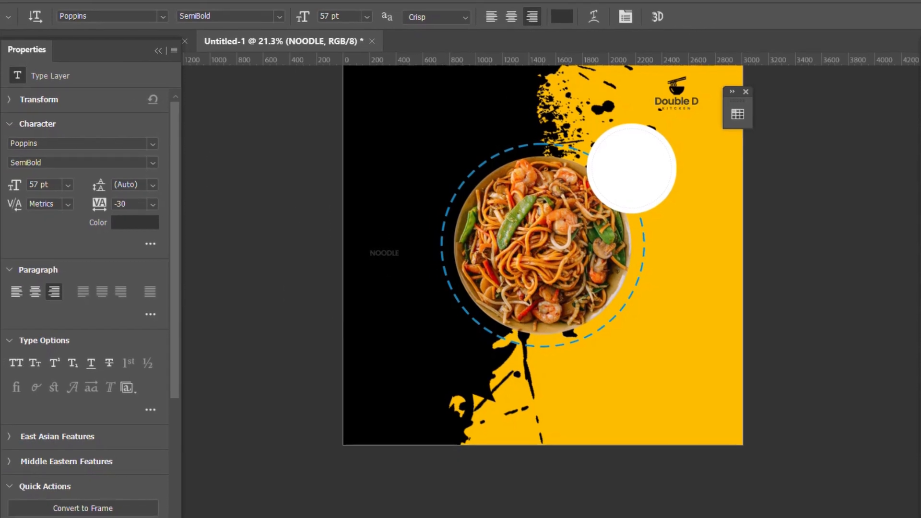
# Scale the NOODLE title up to about 370 pt so it overlaps the plate.
pyautogui.click(14, 60)
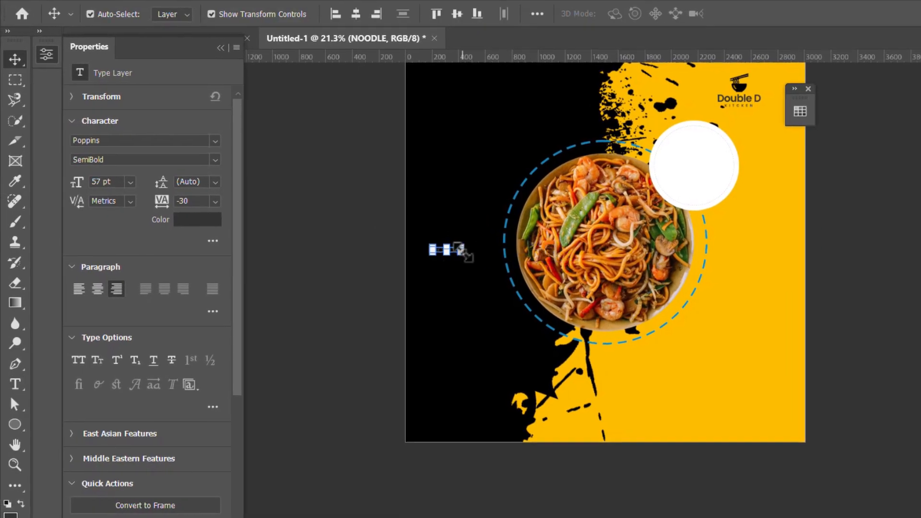
pyautogui.moveTo(461, 251); pyautogui.dragTo(634, 293)
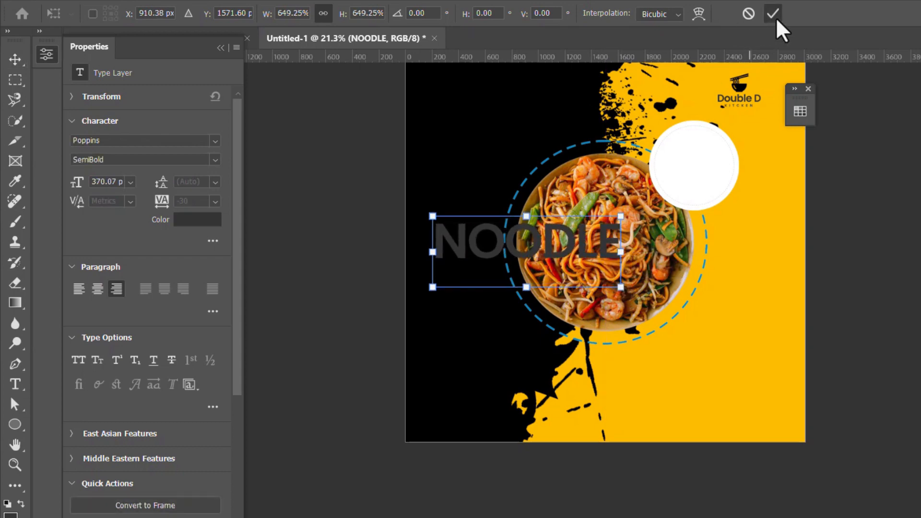
pyautogui.press('Return')
pyautogui.click(215, 140)
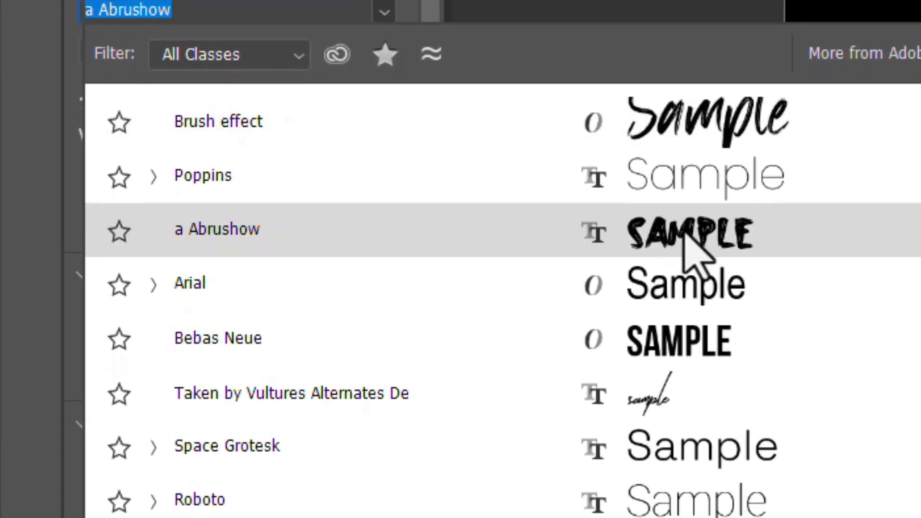
# Apply the a Abrushow font to NOODLE, widen it slightly, and move it to the top-left corner.
pyautogui.click(691, 250)
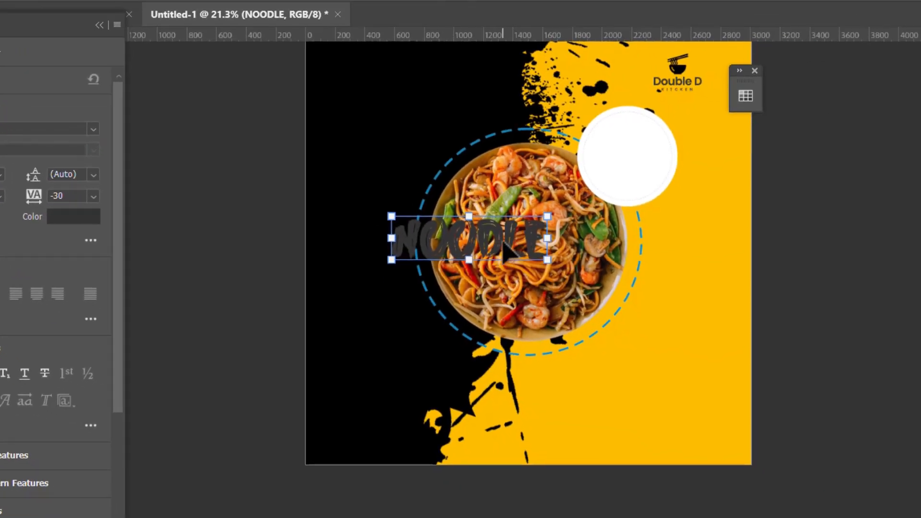
pyautogui.moveTo(503, 244); pyautogui.dragTo(447, 173)
pyautogui.moveTo(518, 205); pyautogui.dragTo(524, 259)
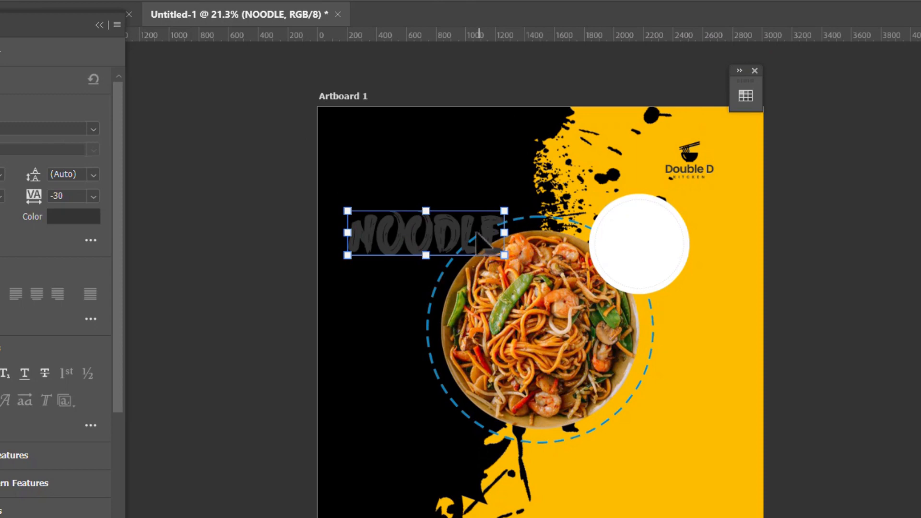
pyautogui.moveTo(473, 229); pyautogui.dragTo(462, 189)
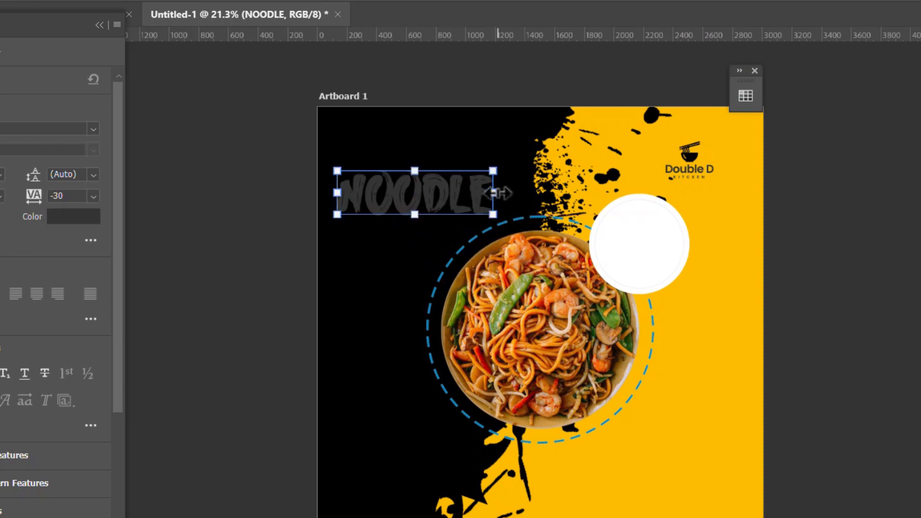
pyautogui.moveTo(531, 192); pyautogui.dragTo(532, 195)
pyautogui.moveTo(485, 178); pyautogui.dragTo(477, 142)
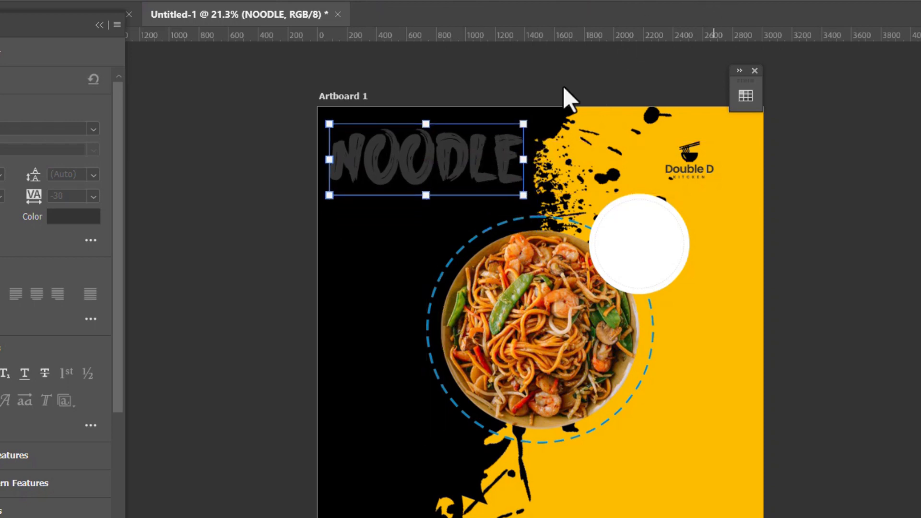
pyautogui.click(422, 163)
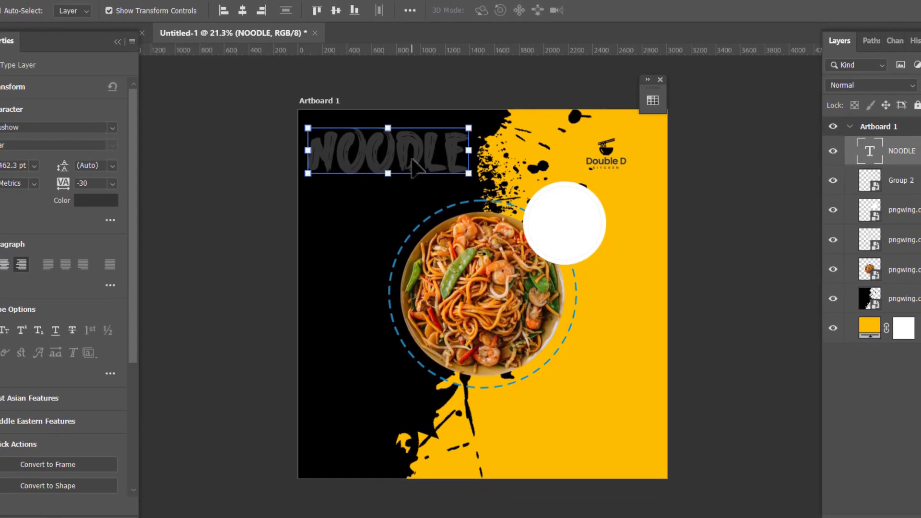
# Colour the NOODLE text a light grey from the Grayscale swatches.
pyautogui.click(651, 99)
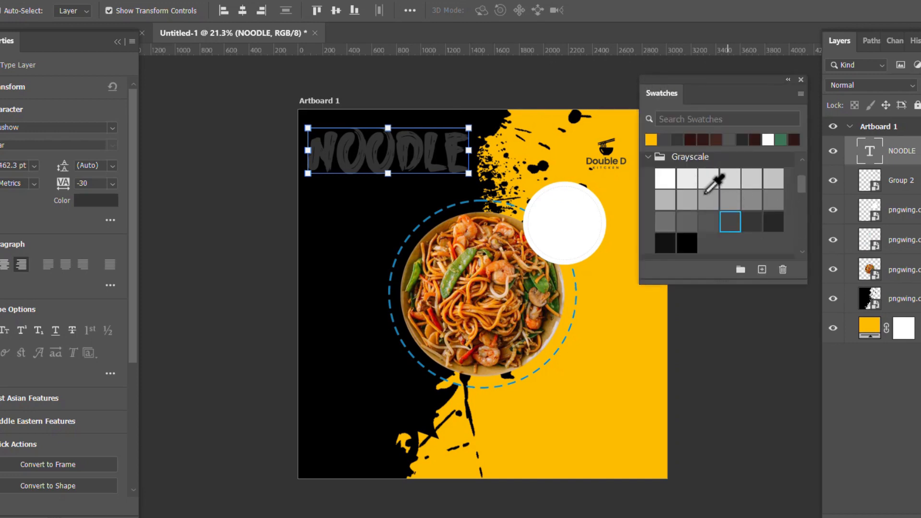
pyautogui.scroll(1, 691, 188)
pyautogui.click(648, 167)
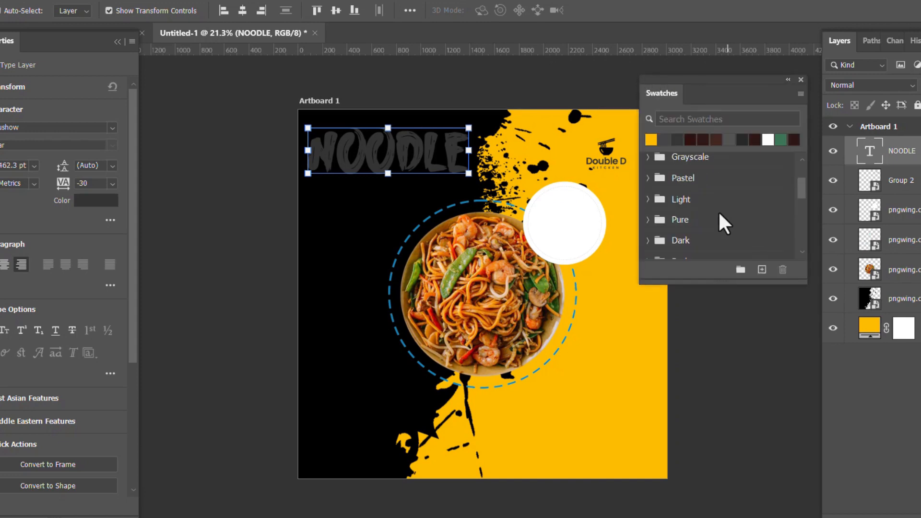
pyautogui.scroll(-3, 718, 212)
pyautogui.scroll(3, 718, 205)
pyautogui.scroll(2, 718, 205)
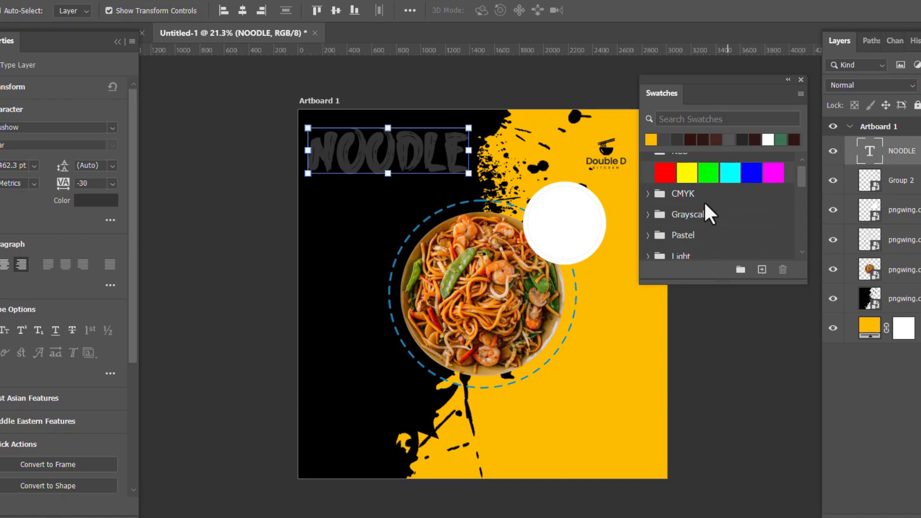
pyautogui.scroll(1, 698, 203)
pyautogui.scroll(-1, 701, 195)
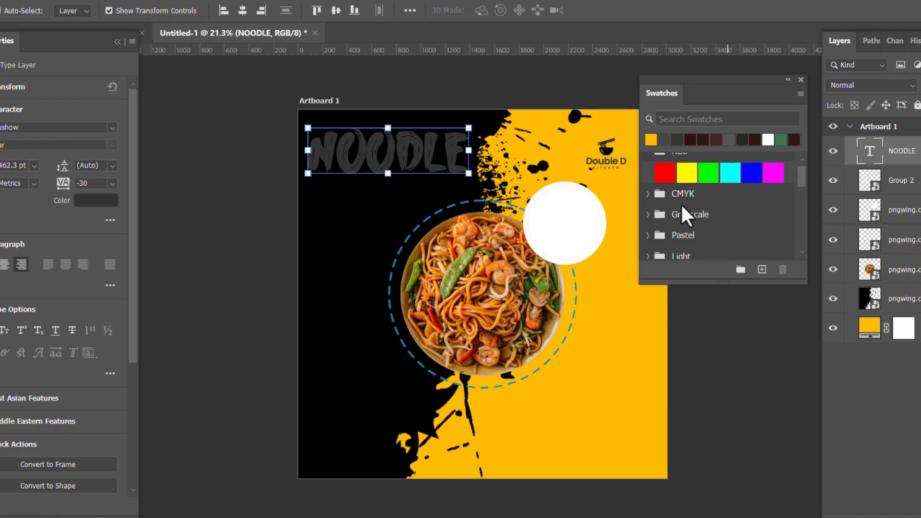
pyautogui.click(649, 214)
pyautogui.scroll(-3, 744, 223)
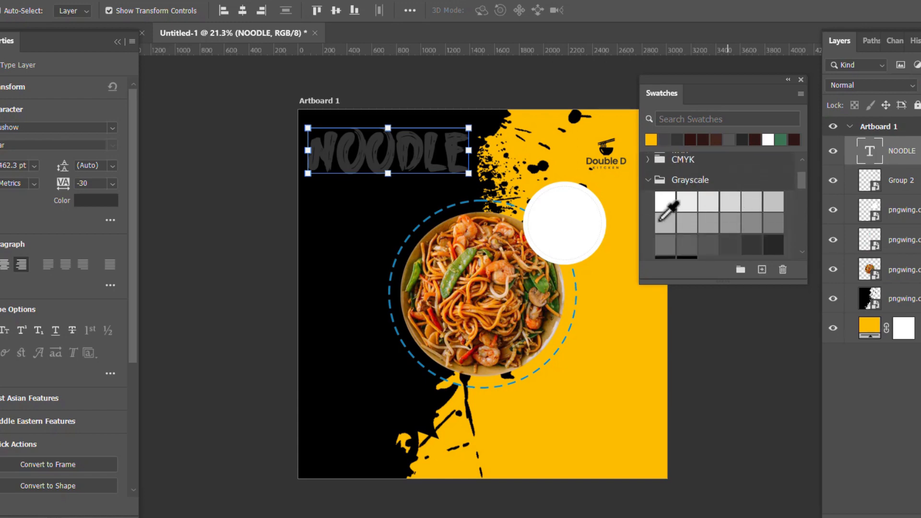
pyautogui.click(752, 244)
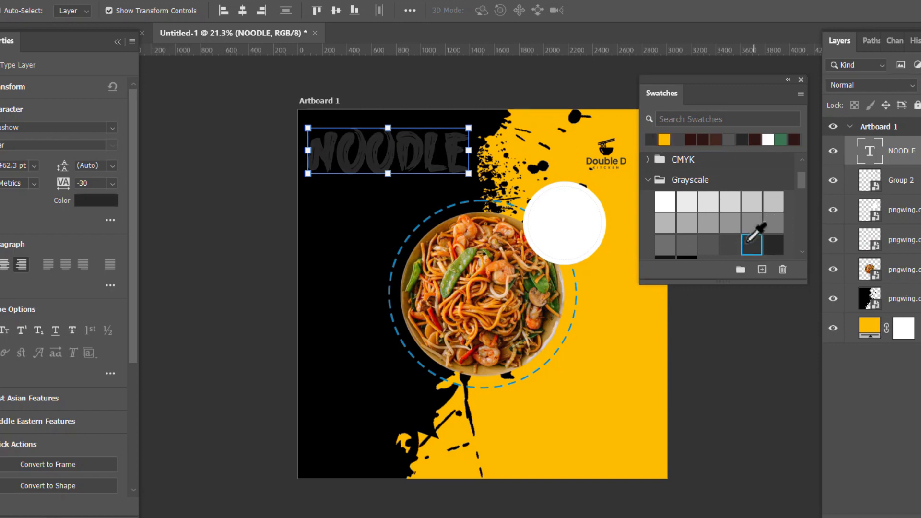
pyautogui.click(730, 244)
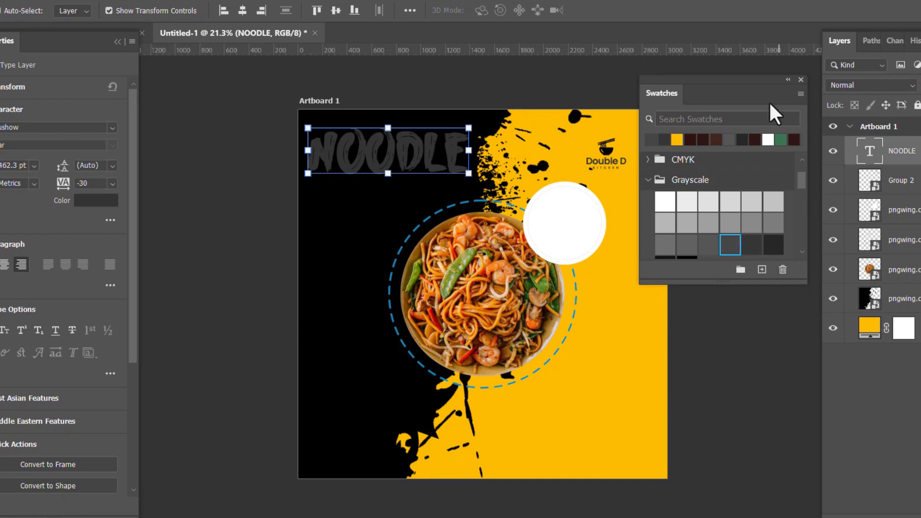
pyautogui.click(789, 80)
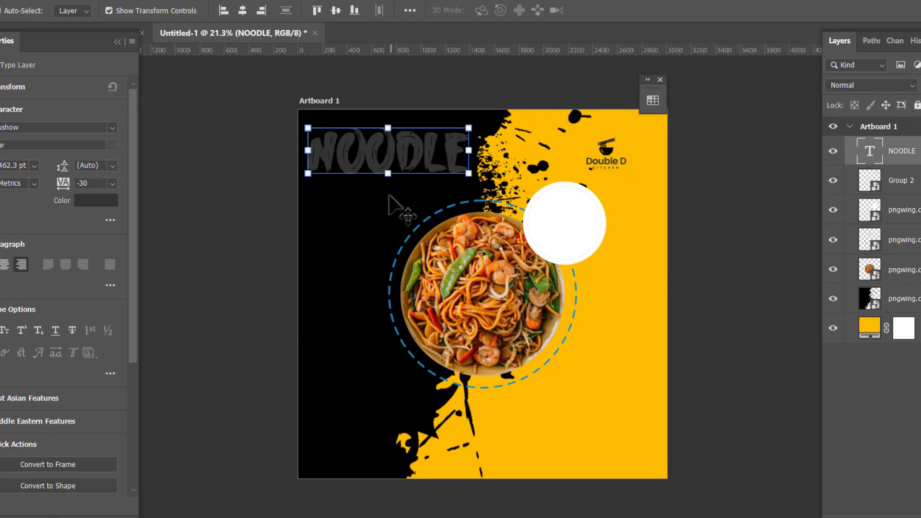
pyautogui.scroll(-2, 401, 205)
pyautogui.scroll(-1, 442, 200)
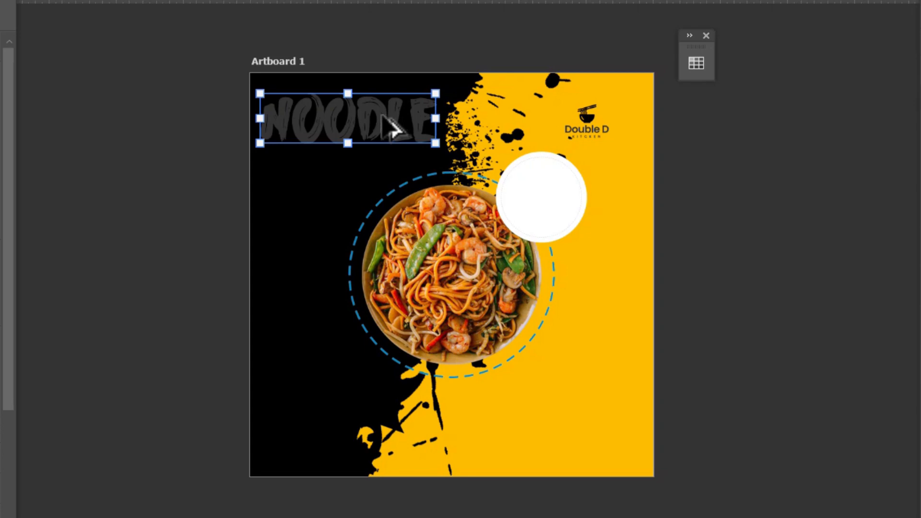
# Alt-drag NOODLE downward into stacked copies, then delete the extra NOODLE copy 6.
pyautogui.moveTo(382, 114); pyautogui.dragTo(383, 165)
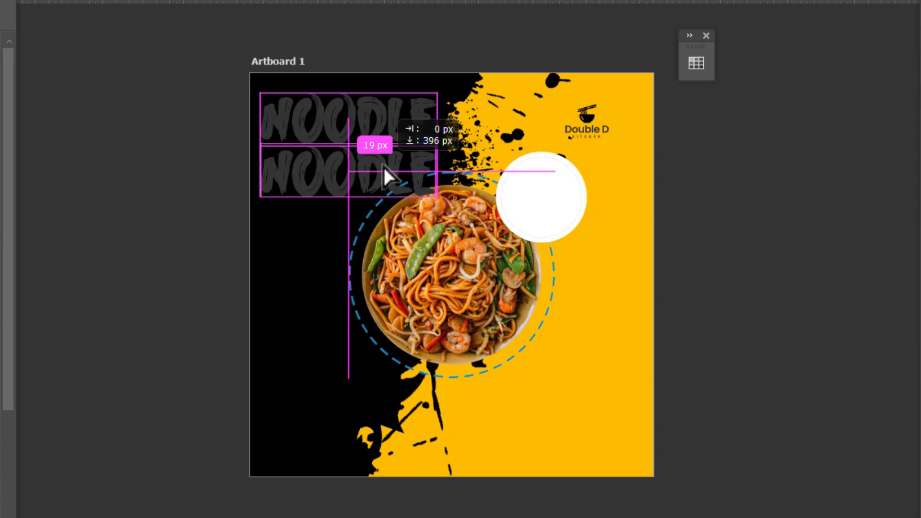
pyautogui.moveTo(383, 165); pyautogui.dragTo(384, 177)
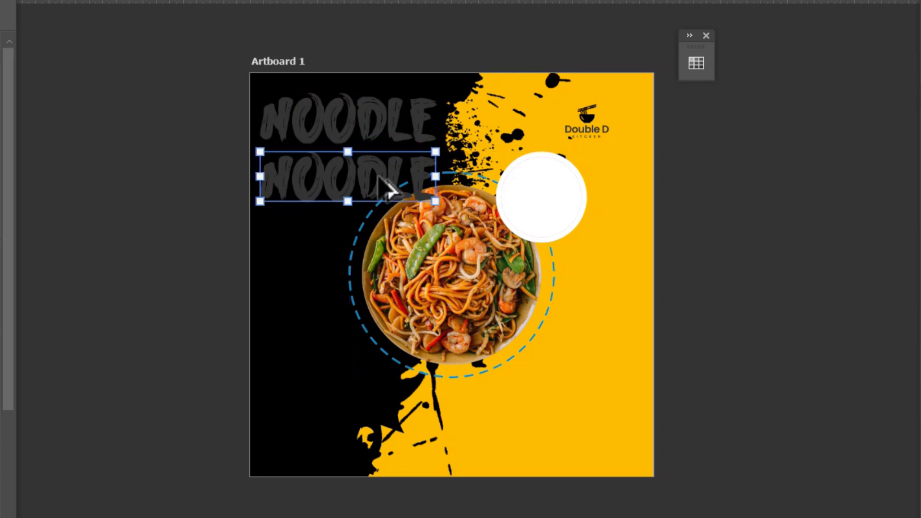
pyautogui.moveTo(387, 190); pyautogui.dragTo(387, 503)
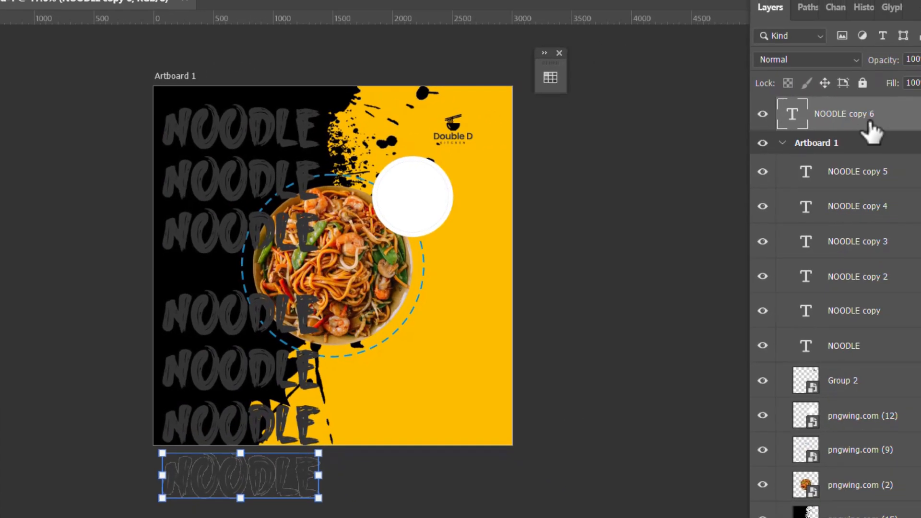
pyautogui.moveTo(868, 128); pyautogui.dragTo(847, 165)
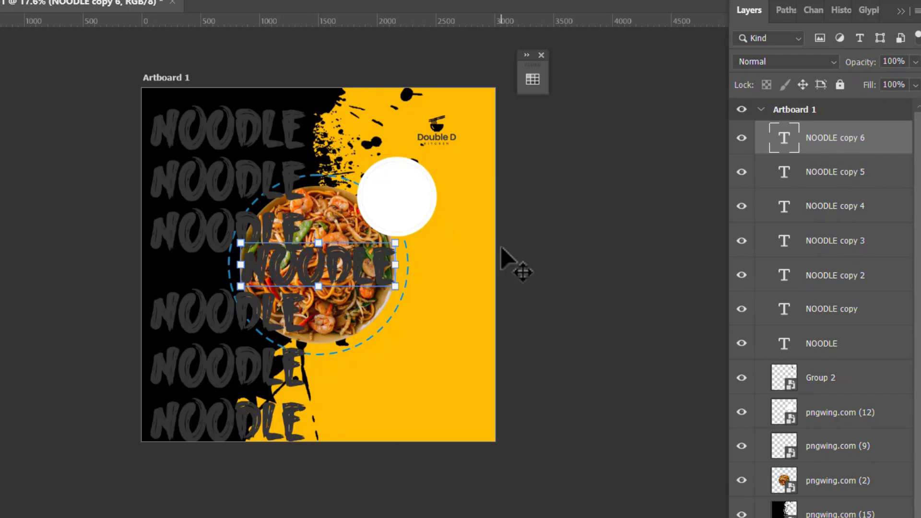
pyautogui.press('Delete')
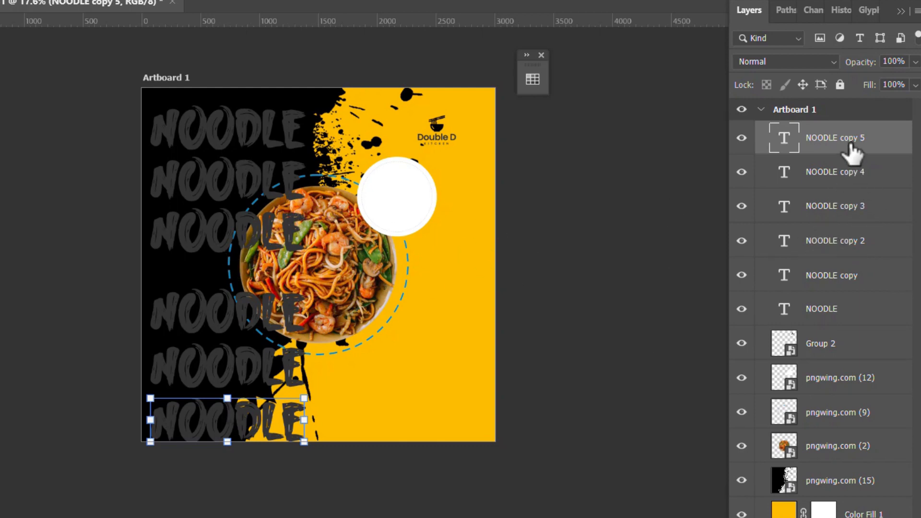
# Distribute the six NOODLE lines evenly down the artboard.
pyautogui.keyDown('shift'); pyautogui.click(833, 311); pyautogui.keyUp('shift')
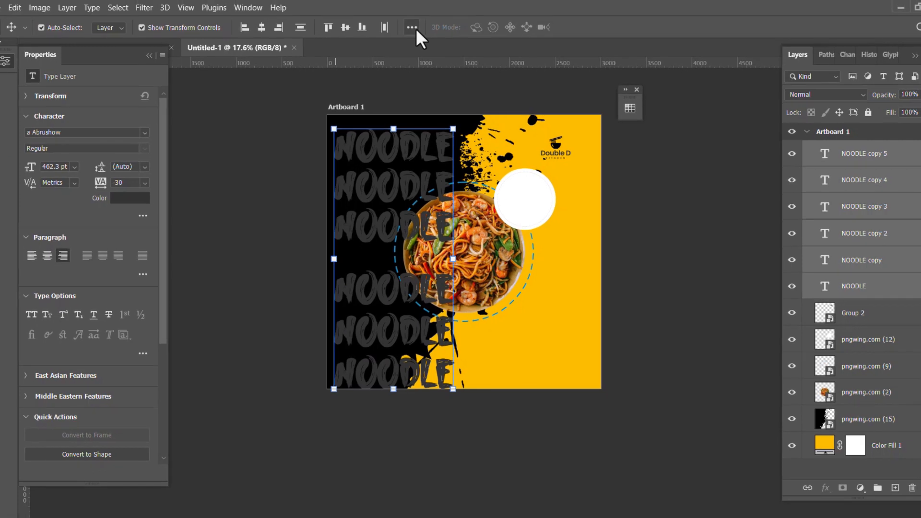
pyautogui.click(412, 27)
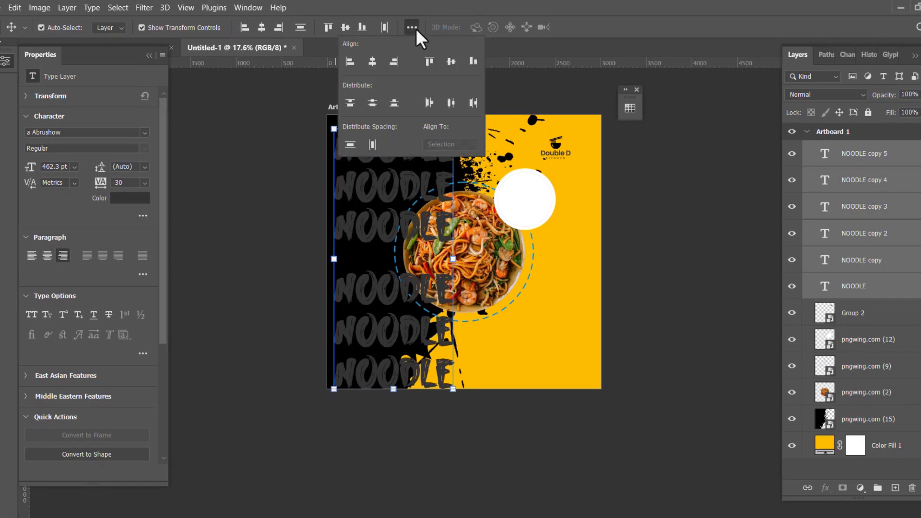
pyautogui.click(374, 100)
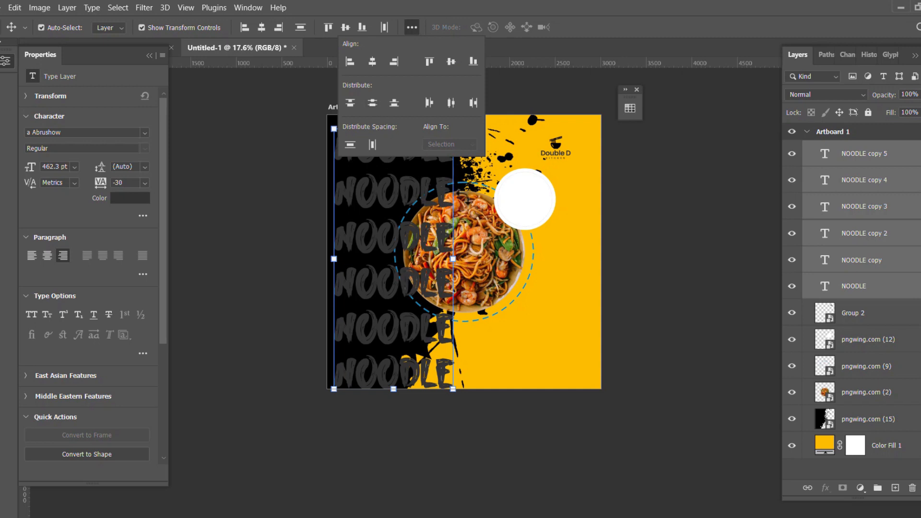
# Select all six NOODLE layers and group them into Group 3 with Ctrl+G.
pyautogui.click(878, 152)
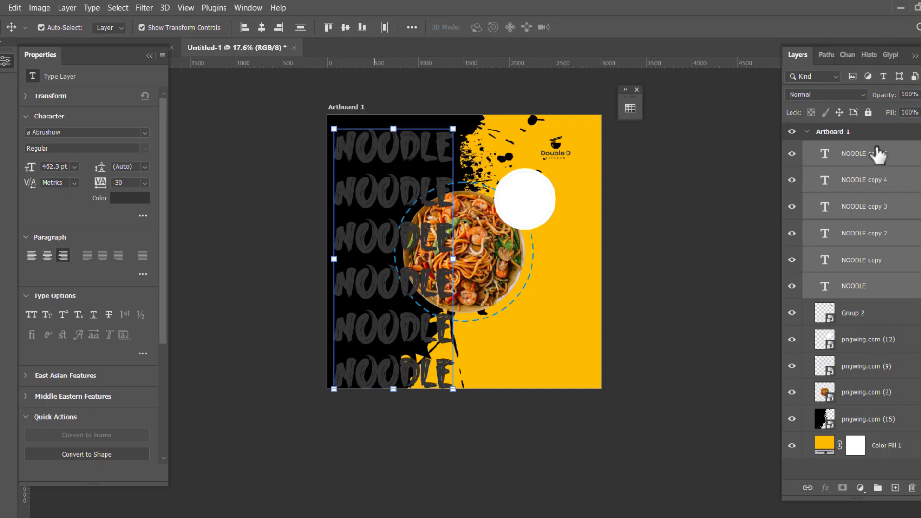
pyautogui.keyDown('shift'); pyautogui.click(871, 288); pyautogui.keyUp('shift')
pyautogui.click(876, 169)
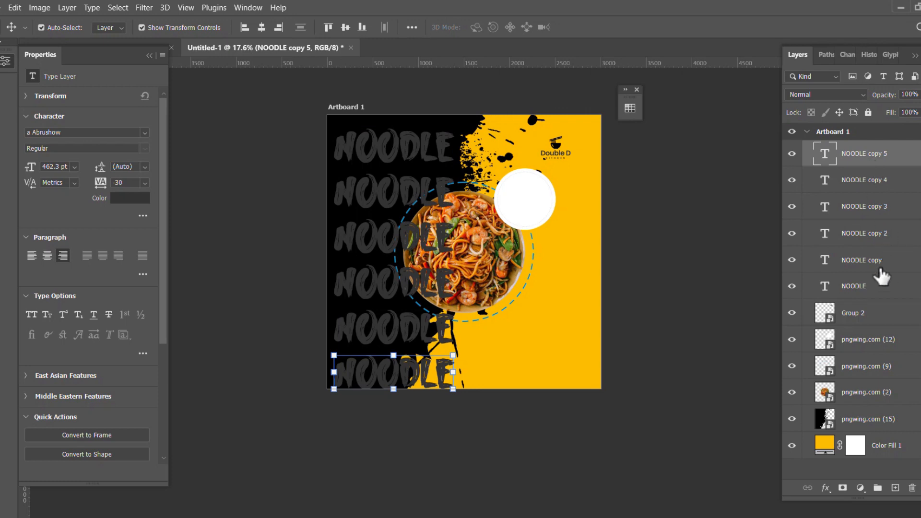
pyautogui.keyDown('shift'); pyautogui.click(871, 288); pyautogui.keyUp('shift')
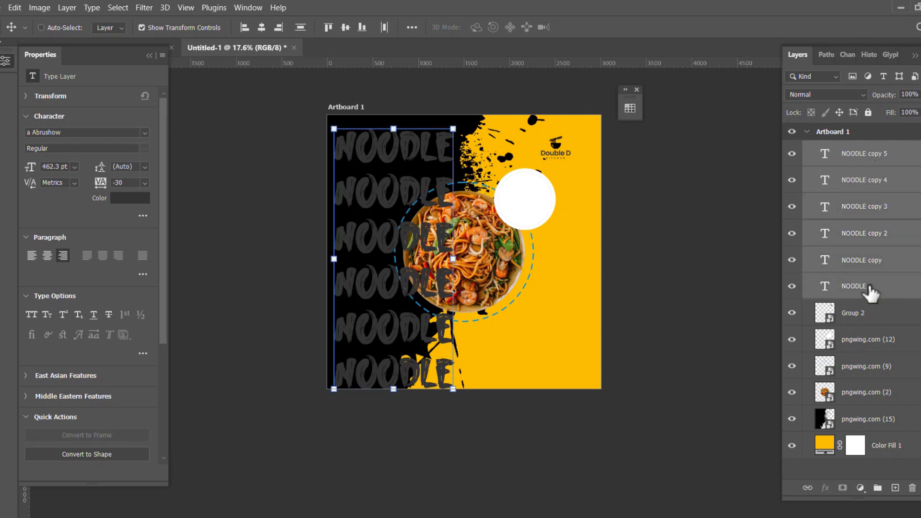
pyautogui.hotkey('ctrl', 'g')
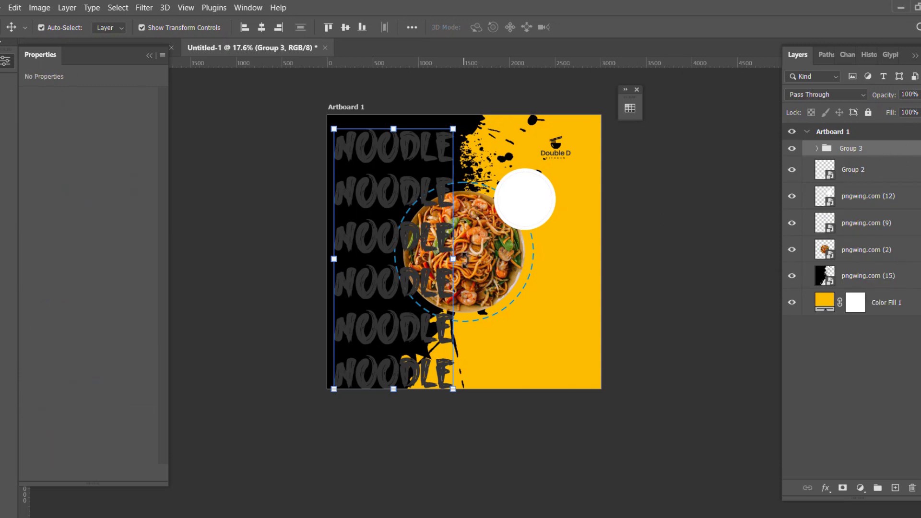
# Rotate the NOODLE group about 12°, scale it to about 114%, and reposition it.
pyautogui.hotkey('ctrl', 't')
pyautogui.moveTo(464, 262); pyautogui.dragTo(474, 278)
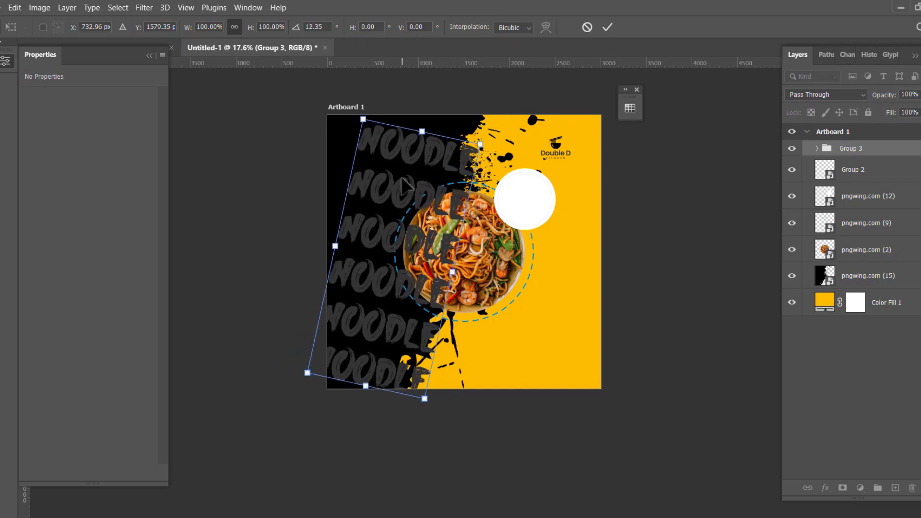
pyautogui.moveTo(402, 178); pyautogui.dragTo(380, 157)
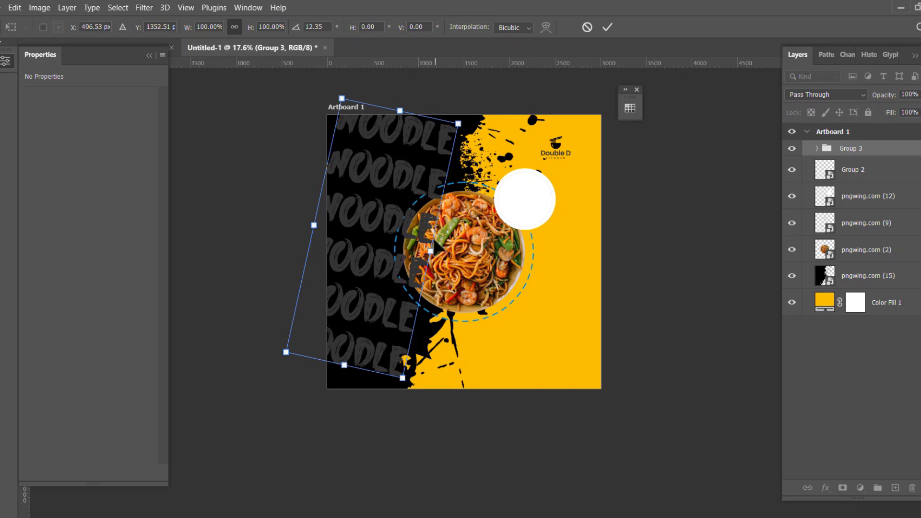
pyautogui.moveTo(428, 250); pyautogui.dragTo(438, 252)
pyautogui.moveTo(394, 210); pyautogui.dragTo(392, 211)
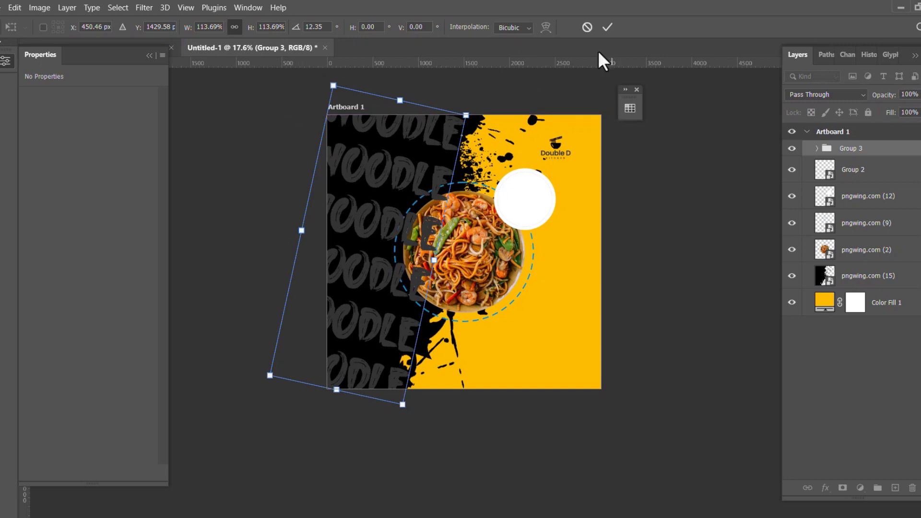
pyautogui.click(608, 28)
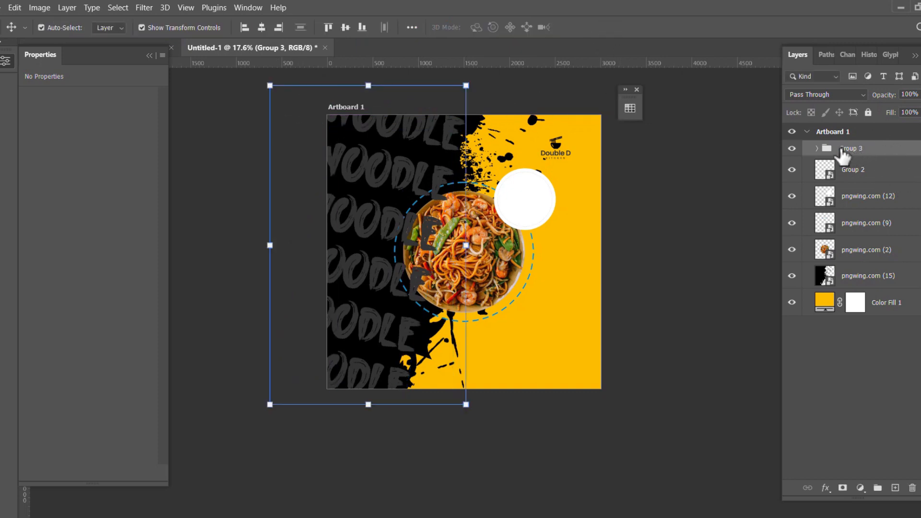
# Move Group 3 beneath the noodle plate layer and lower its opacity to 80%.
pyautogui.moveTo(867, 156); pyautogui.dragTo(859, 256)
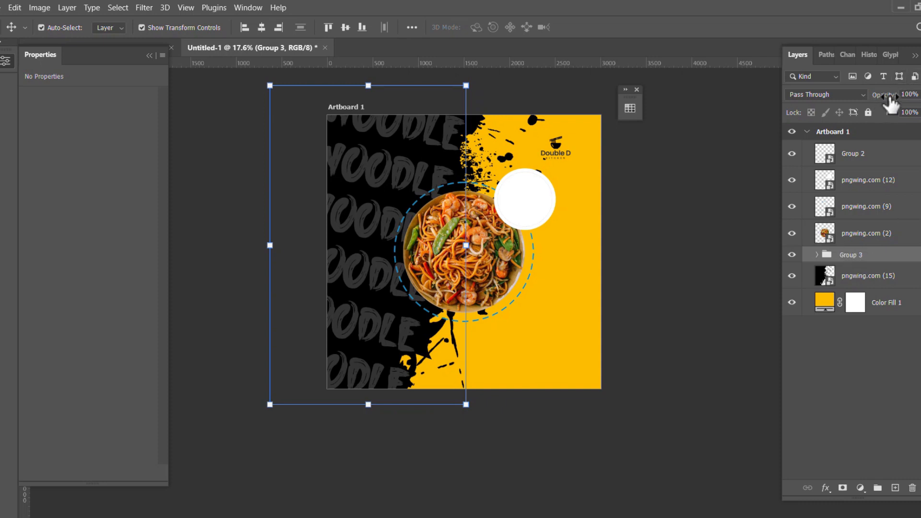
pyautogui.moveTo(887, 98); pyautogui.dragTo(886, 101)
# Add a new -15% text layer inside the white circle.
pyautogui.click(655, 269)
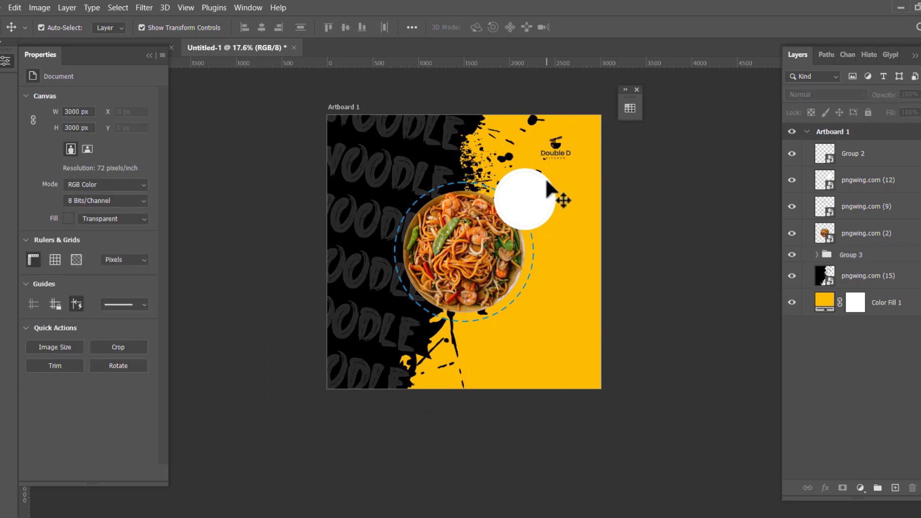
pyautogui.scroll(-3, 538, 189)
pyautogui.scroll(3, 499, 230)
pyautogui.moveTo(561, 211); pyautogui.dragTo(517, 231)
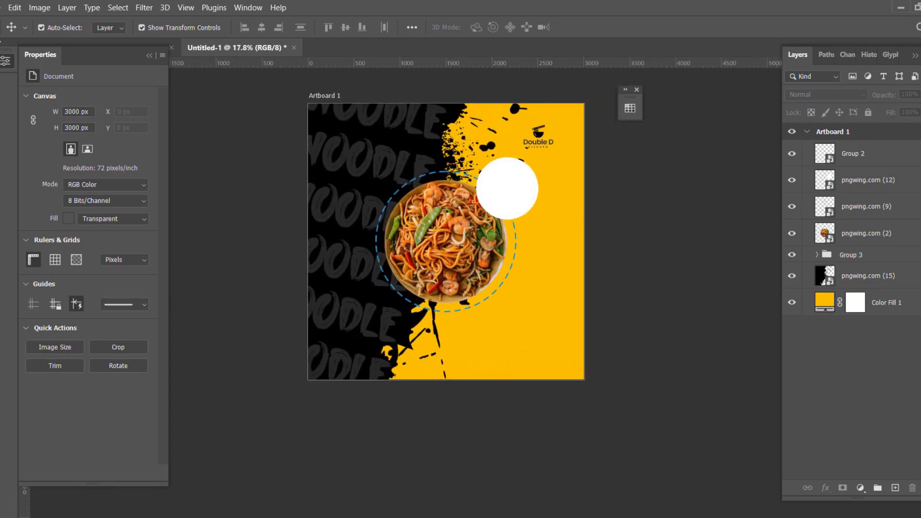
pyautogui.press('t')
pyautogui.scroll(3, 493, 202)
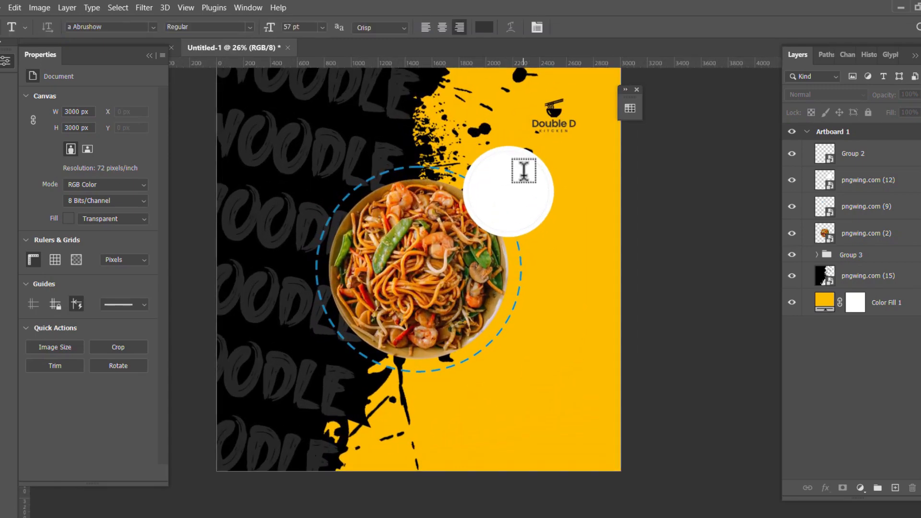
pyautogui.click(494, 202)
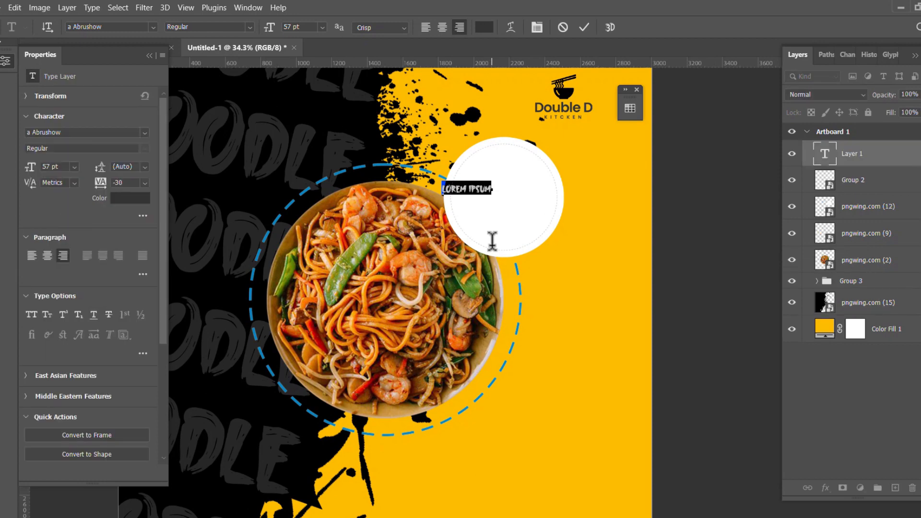
pyautogui.press('BackSpace')
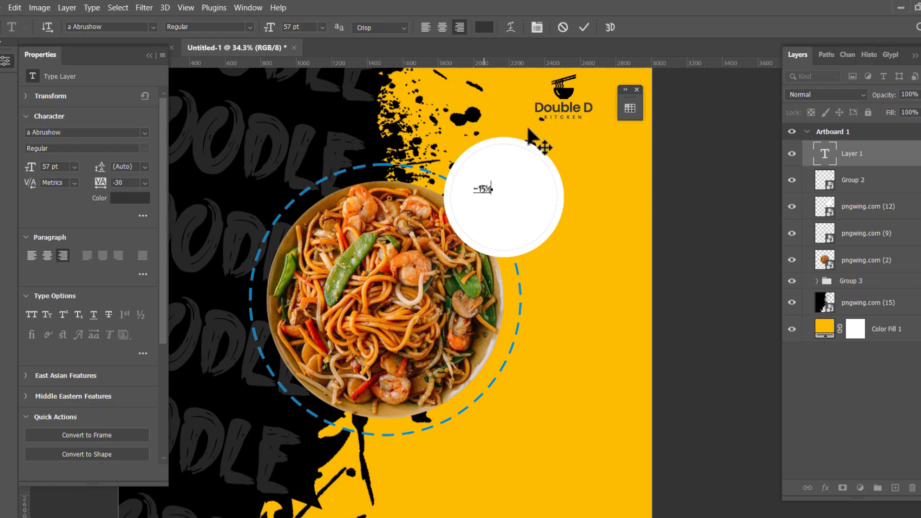
pyautogui.click(583, 28)
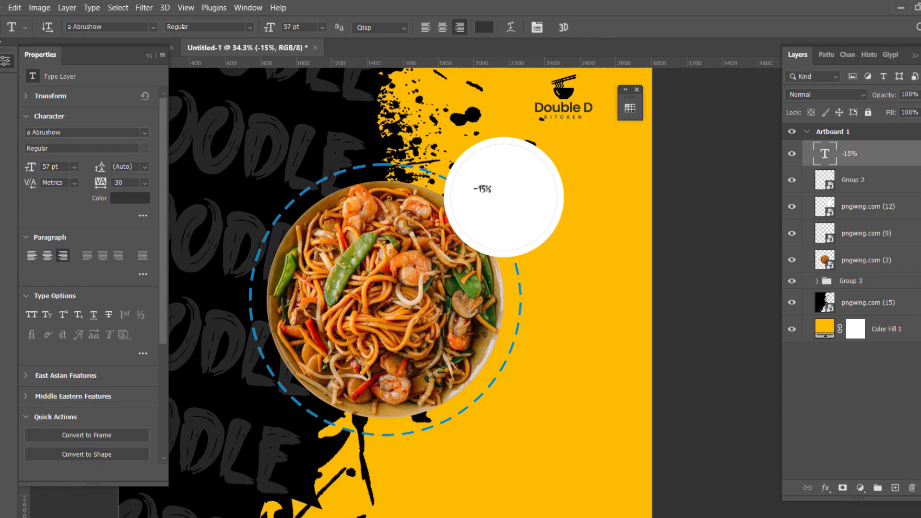
# Scale the -15% text up to about 390% so it fills the circle.
pyautogui.hotkey('ctrl', 't')
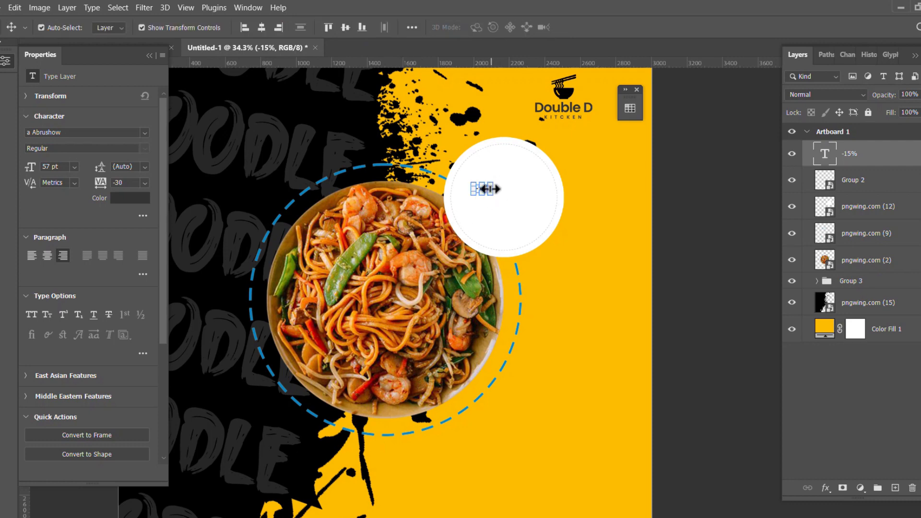
pyautogui.moveTo(496, 188); pyautogui.dragTo(514, 196)
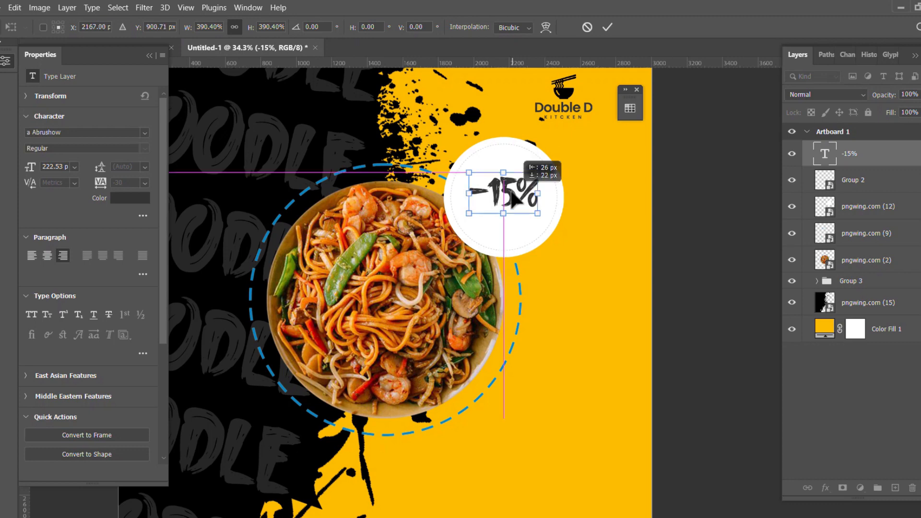
pyautogui.click(606, 27)
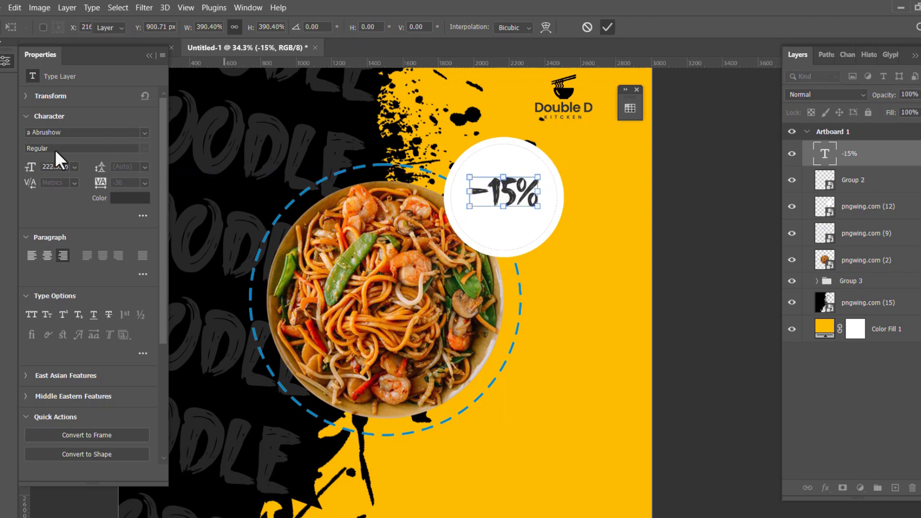
# Set the -15% text's font to Poppins SemiBold.
pyautogui.click(123, 133)
pyautogui.click(144, 133)
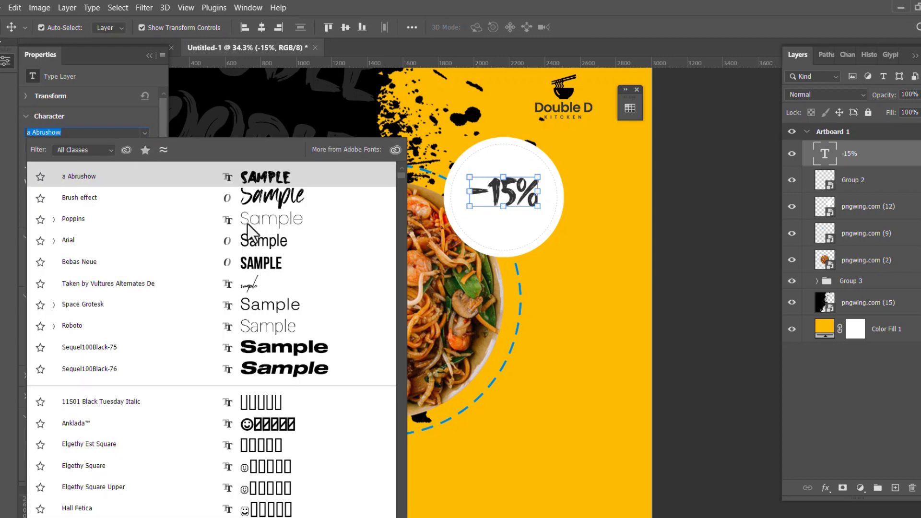
pyautogui.click(277, 223)
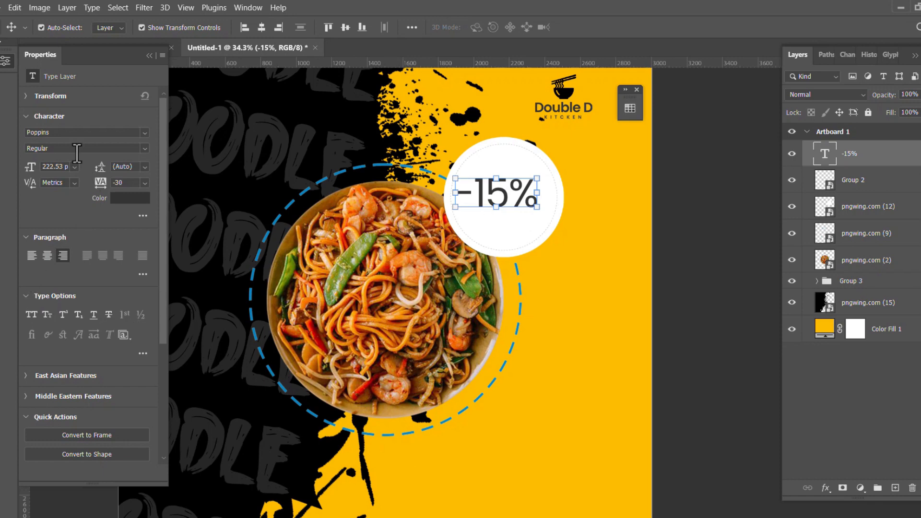
pyautogui.click(144, 148)
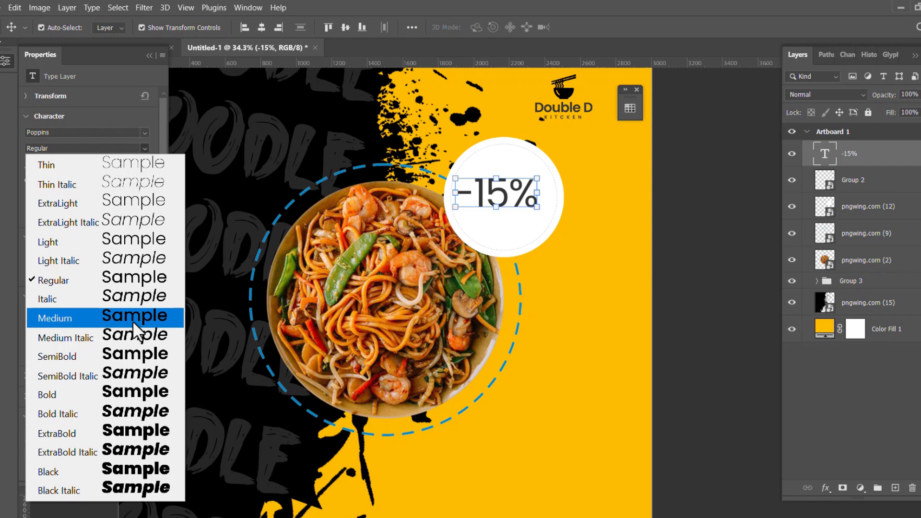
pyautogui.click(135, 356)
# Centre the -15% text in the white circle and duplicate it just below.
pyautogui.moveTo(517, 193); pyautogui.dragTo(527, 192)
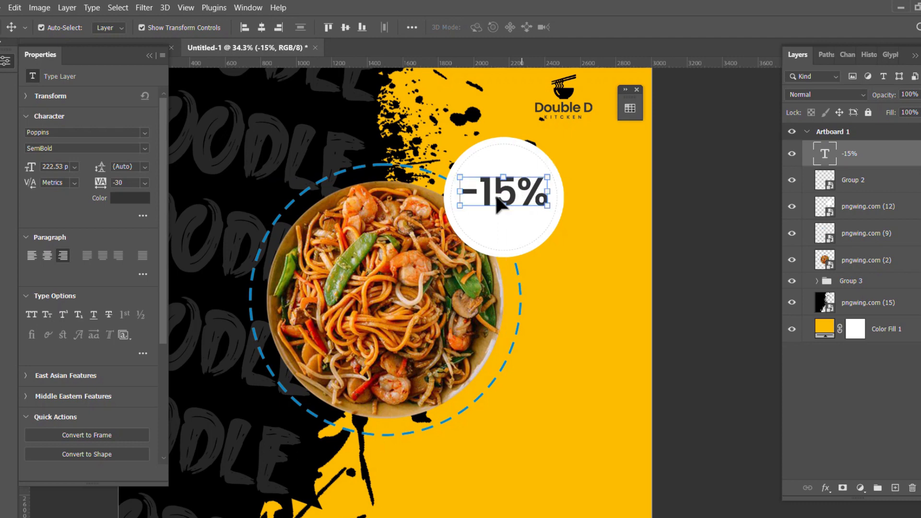
pyautogui.scroll(5, 507, 195)
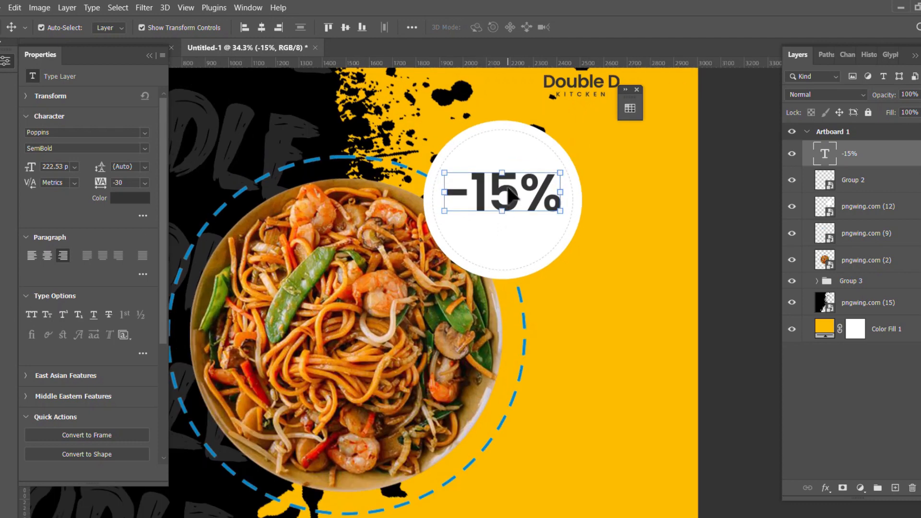
pyautogui.scroll(-3, 506, 194)
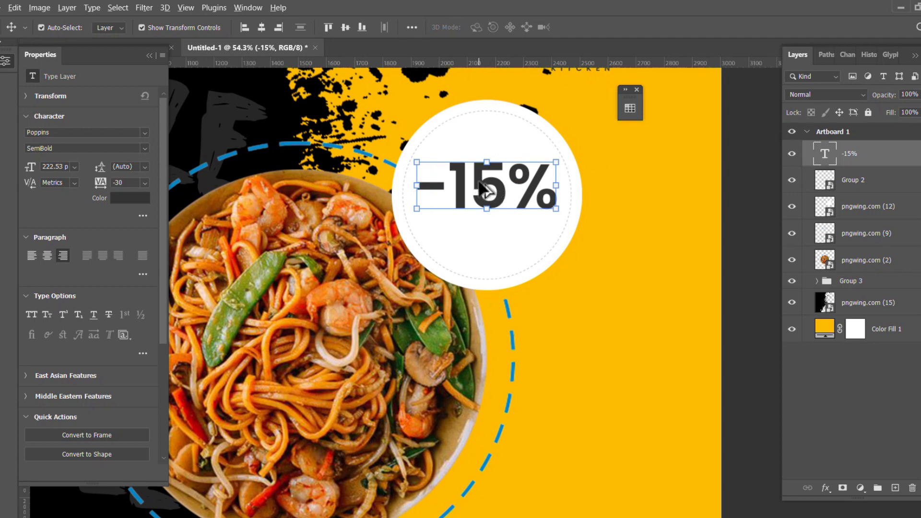
pyautogui.moveTo(484, 189); pyautogui.dragTo(477, 240)
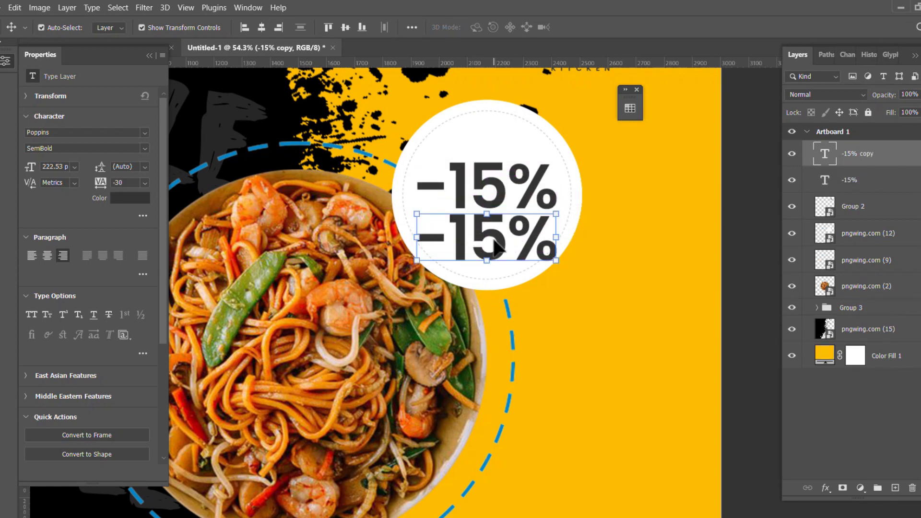
# Change the copied text to OFF in all caps and centre it beneath -15%.
pyautogui.scroll(1, 495, 248)
pyautogui.doubleClick(494, 247)
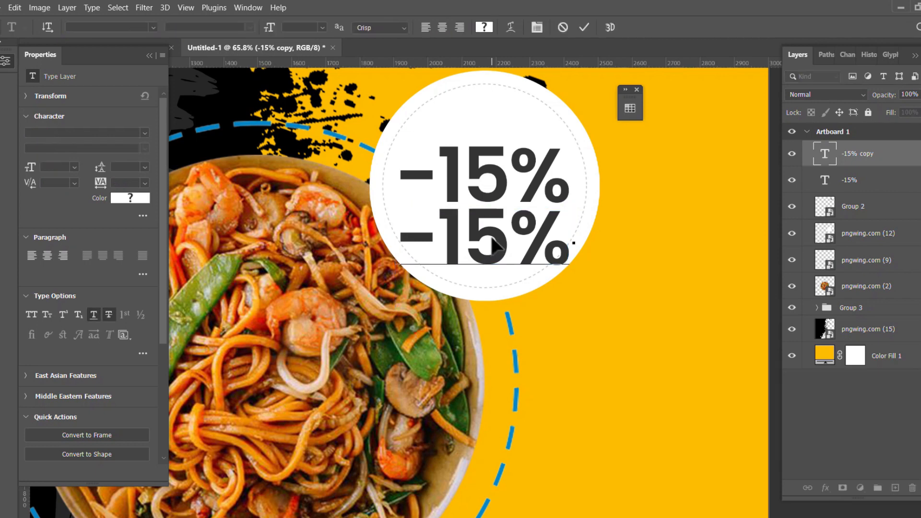
pyautogui.hotkey('ctrl', 'a')
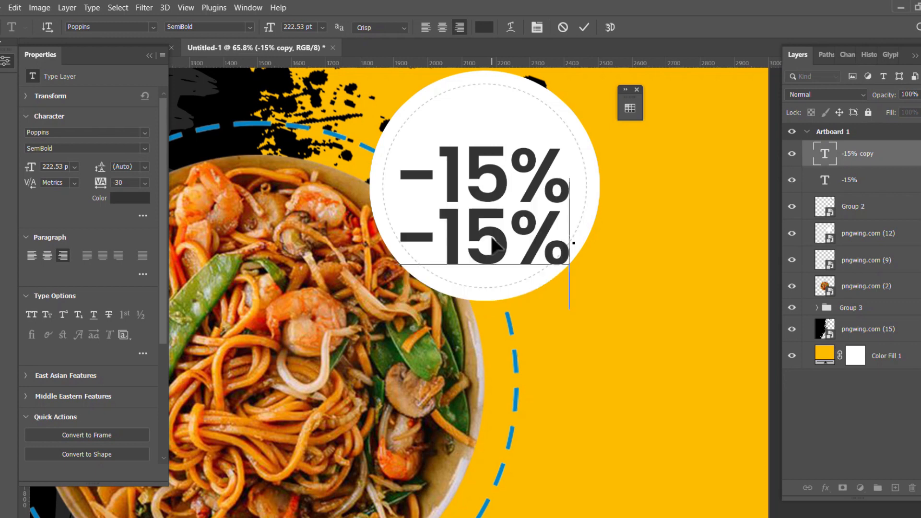
pyautogui.write('off')
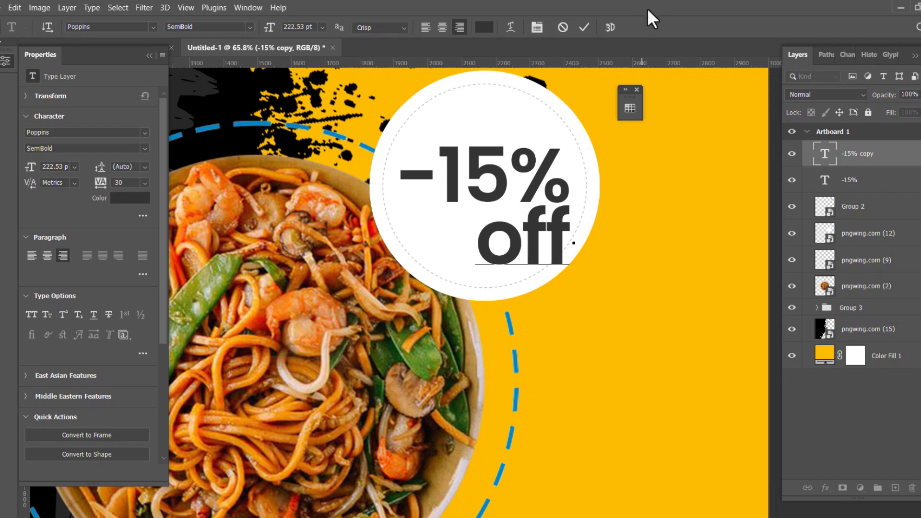
pyautogui.click(583, 26)
pyautogui.press('v')
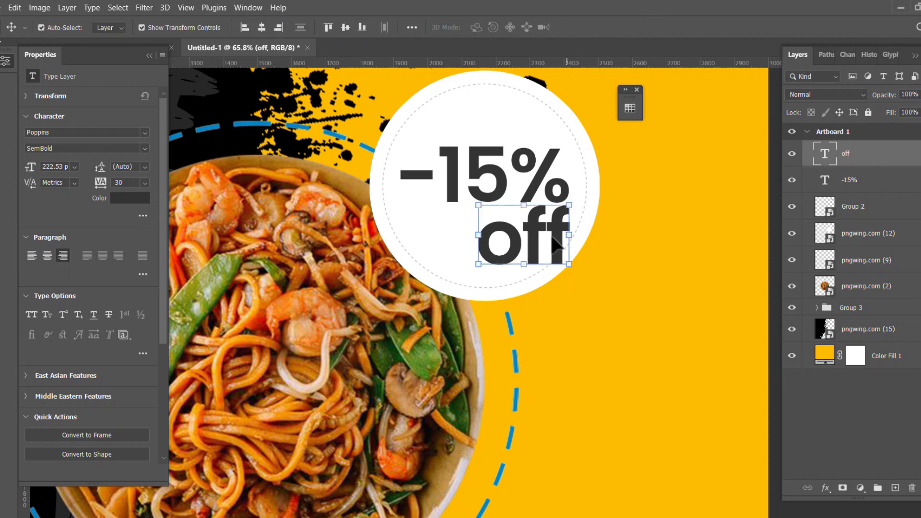
pyautogui.moveTo(534, 236); pyautogui.dragTo(499, 239)
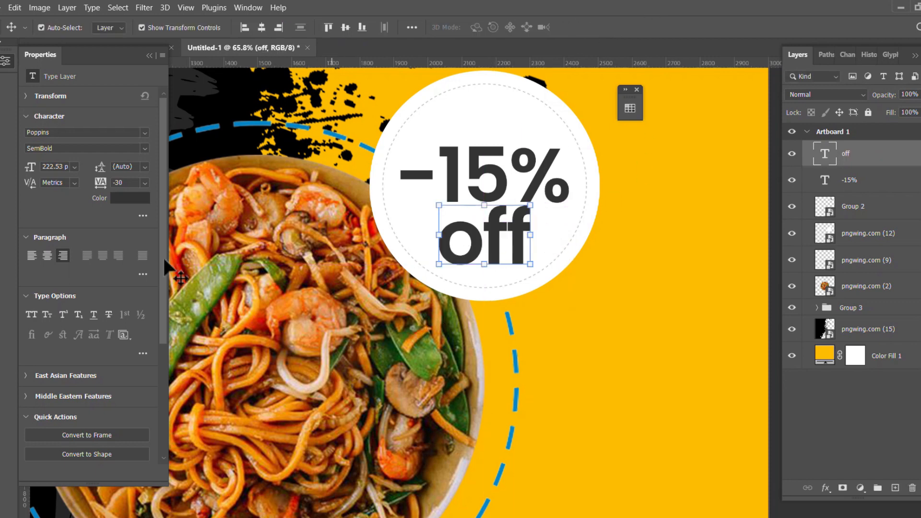
pyautogui.click(30, 315)
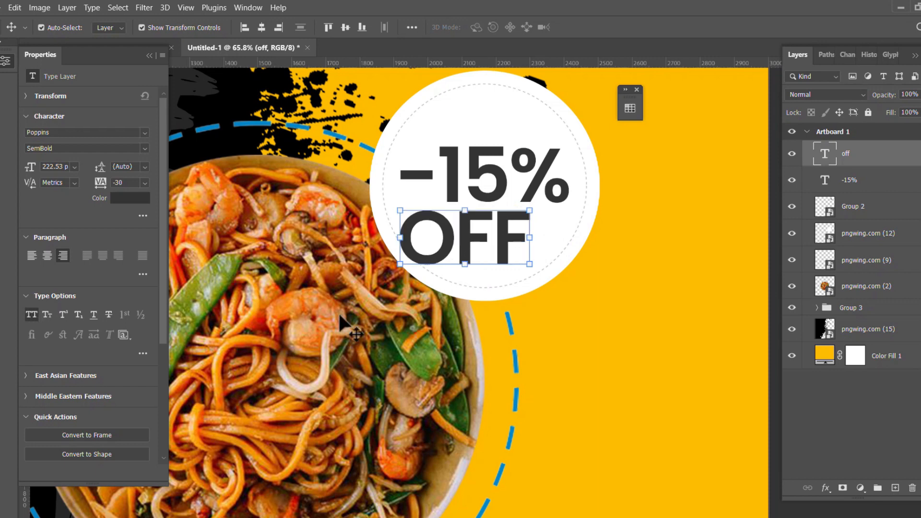
pyautogui.moveTo(467, 249); pyautogui.dragTo(490, 249)
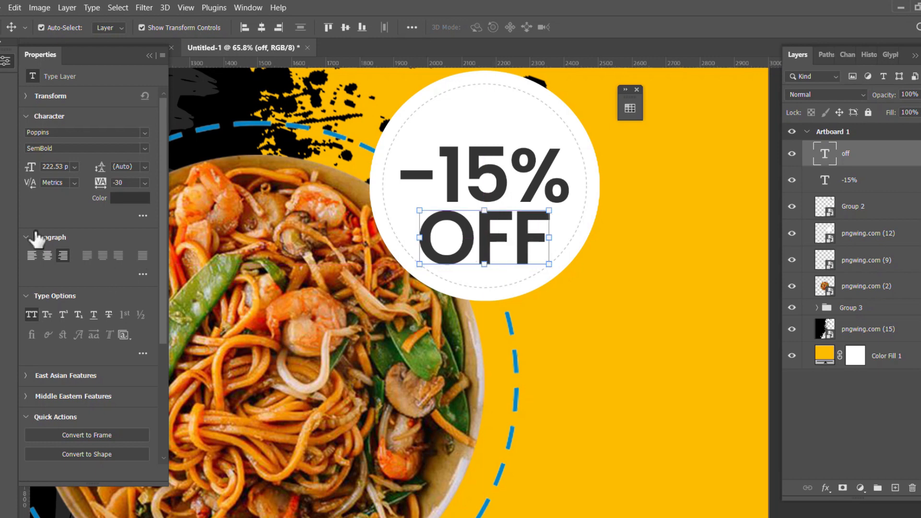
# Make OFF Poppins Light, reposition -15% and OFF in the badge, and select both.
pyautogui.click(143, 149)
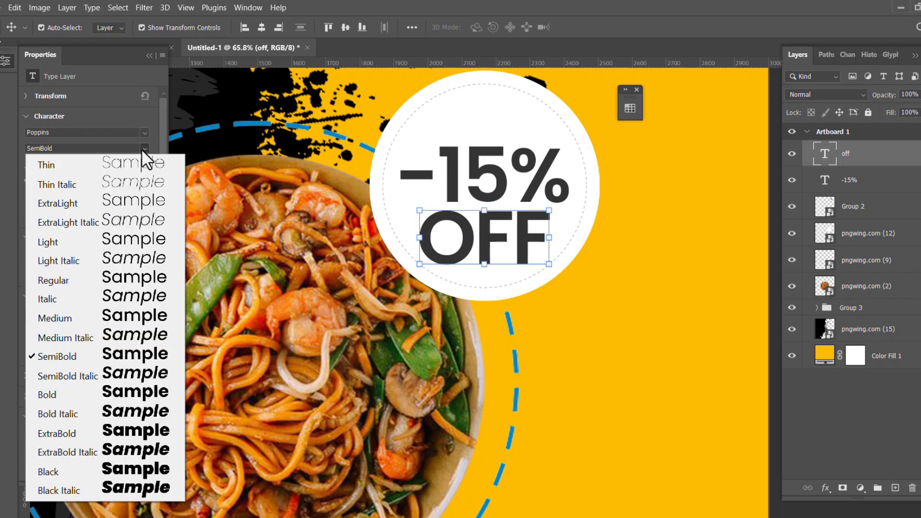
pyautogui.click(139, 240)
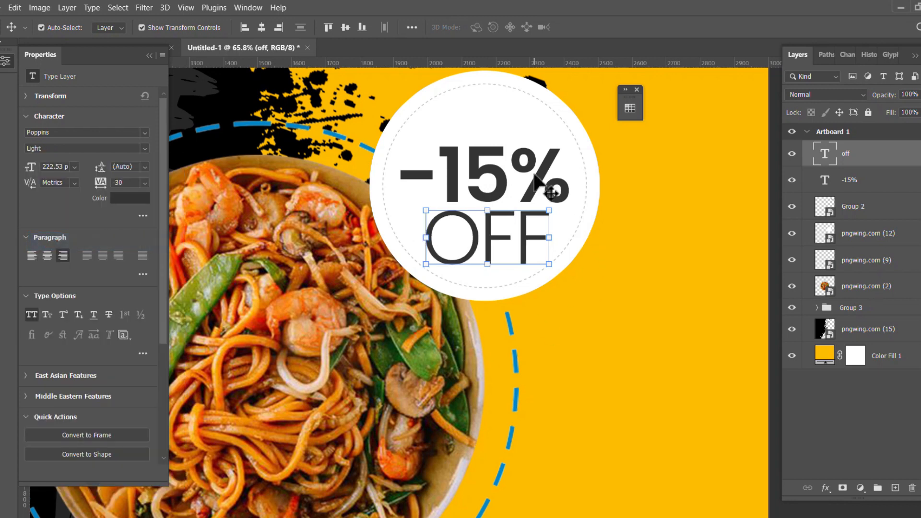
pyautogui.scroll(2, 528, 178)
pyautogui.moveTo(477, 181); pyautogui.dragTo(477, 165)
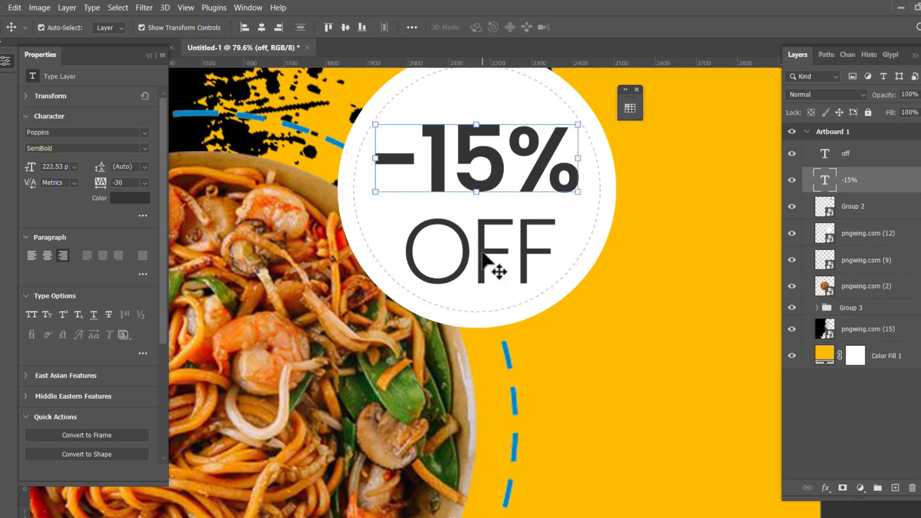
pyautogui.moveTo(484, 250); pyautogui.dragTo(482, 249)
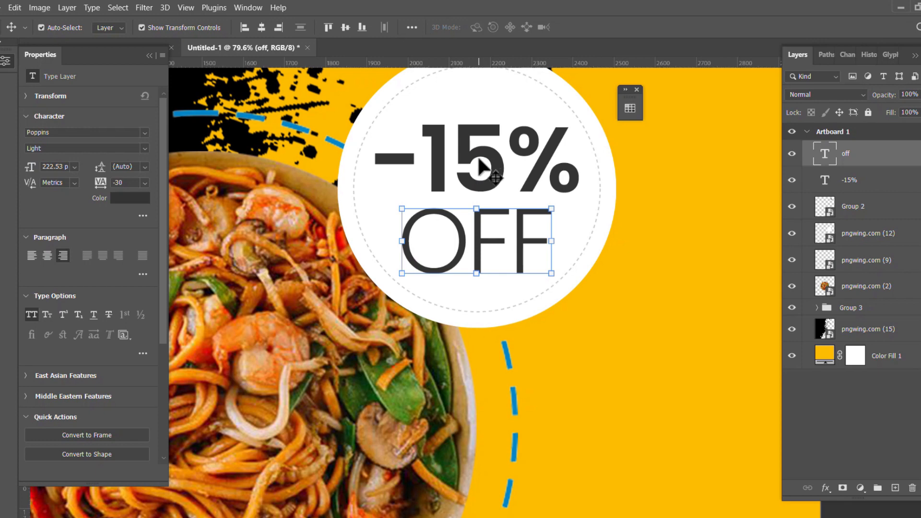
pyautogui.keyDown('shift'); pyautogui.click(474, 163); pyautogui.keyUp('shift')
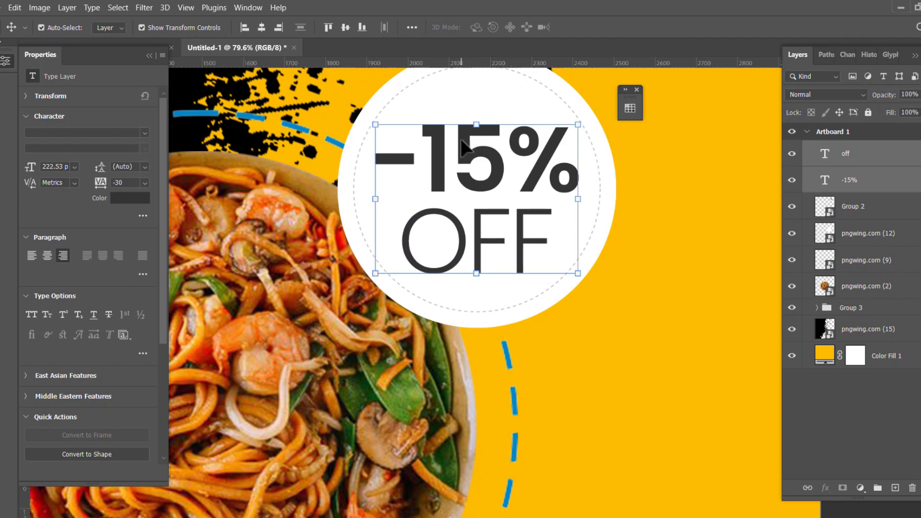
# Align the -15% and OFF lines on their horizontal centres.
pyautogui.click(412, 27)
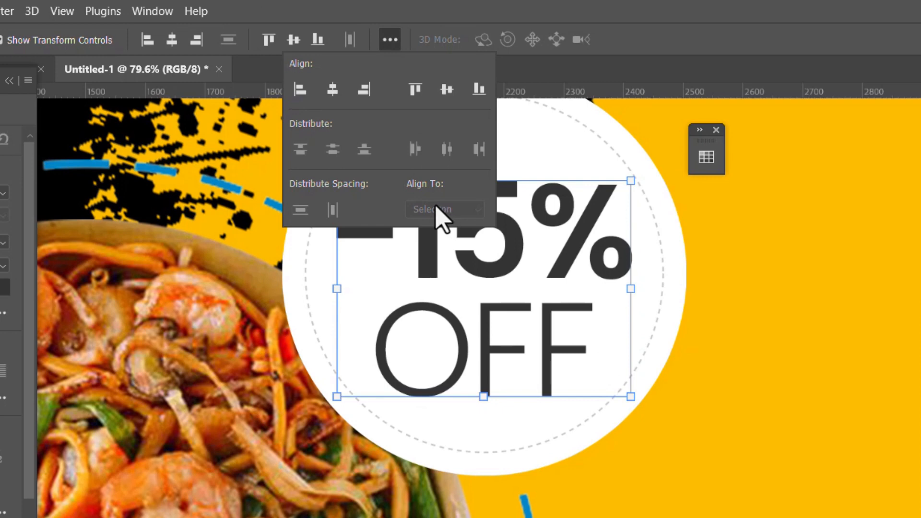
pyautogui.click(333, 96)
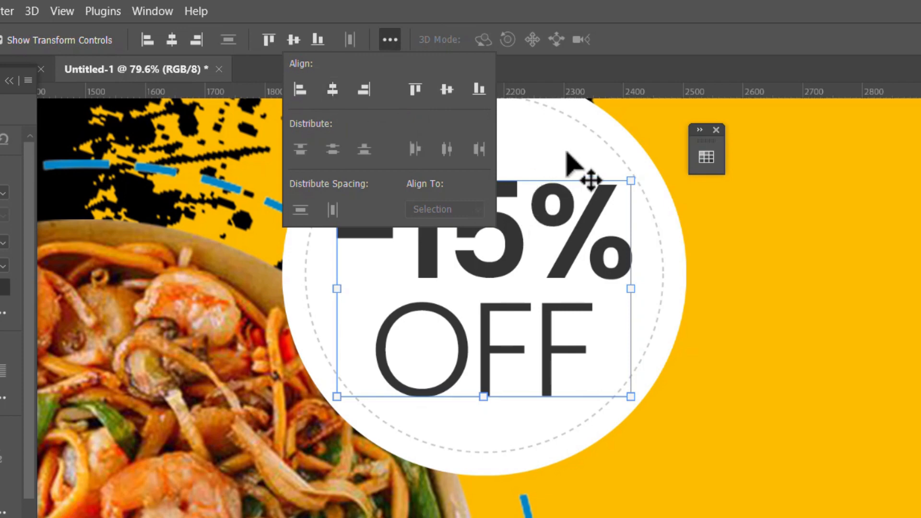
pyautogui.click(566, 153)
pyautogui.scroll(-2, 485, 263)
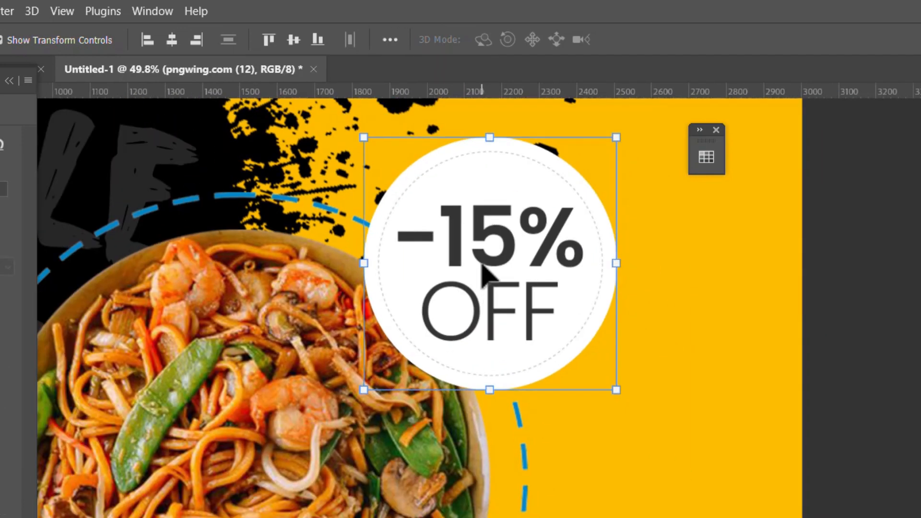
pyautogui.scroll(-2, 492, 293)
pyautogui.scroll(-2, 501, 304)
pyautogui.scroll(4, 485, 267)
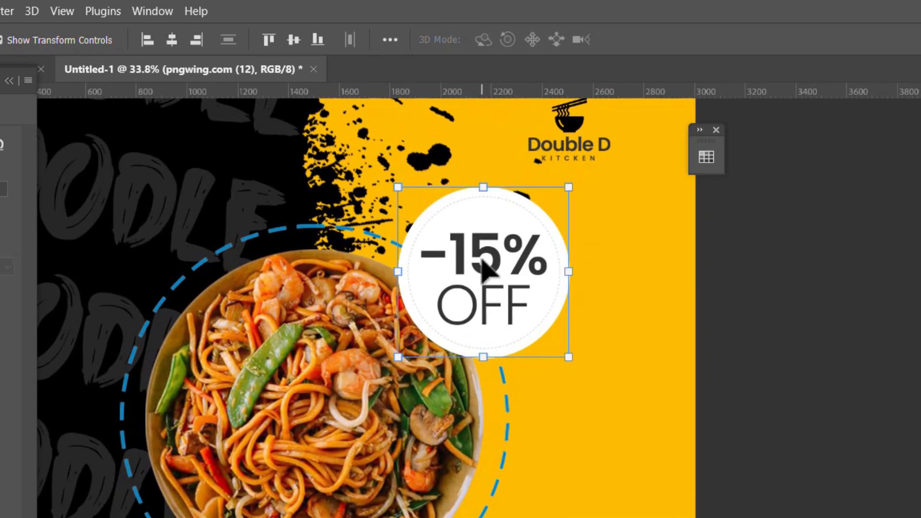
pyautogui.scroll(1, 479, 247)
# Scale the -15% and OFF text down to about 83% inside the circle.
pyautogui.click(492, 252)
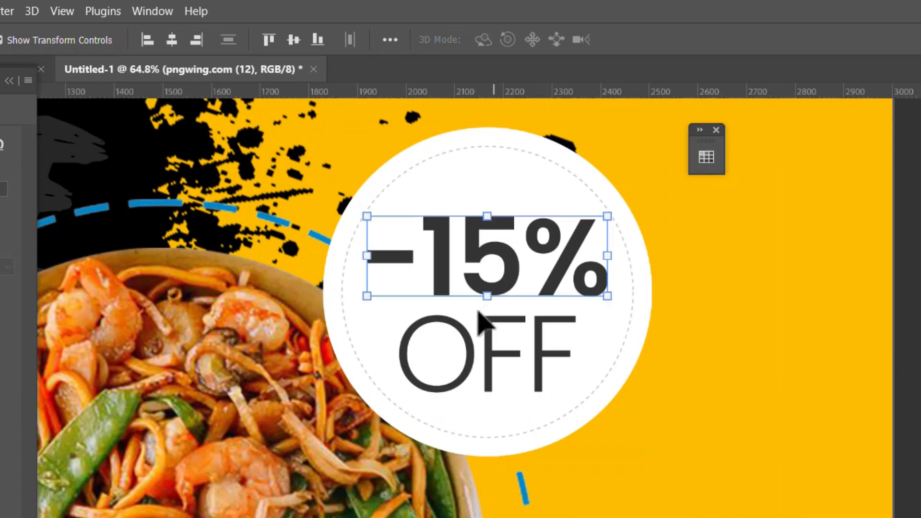
pyautogui.click(467, 335)
pyautogui.click(467, 335)
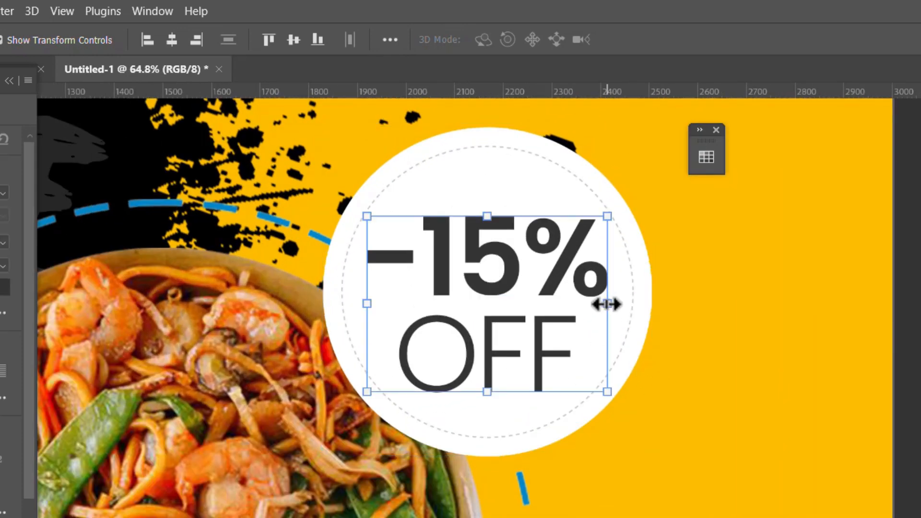
pyautogui.moveTo(604, 303); pyautogui.dragTo(587, 300)
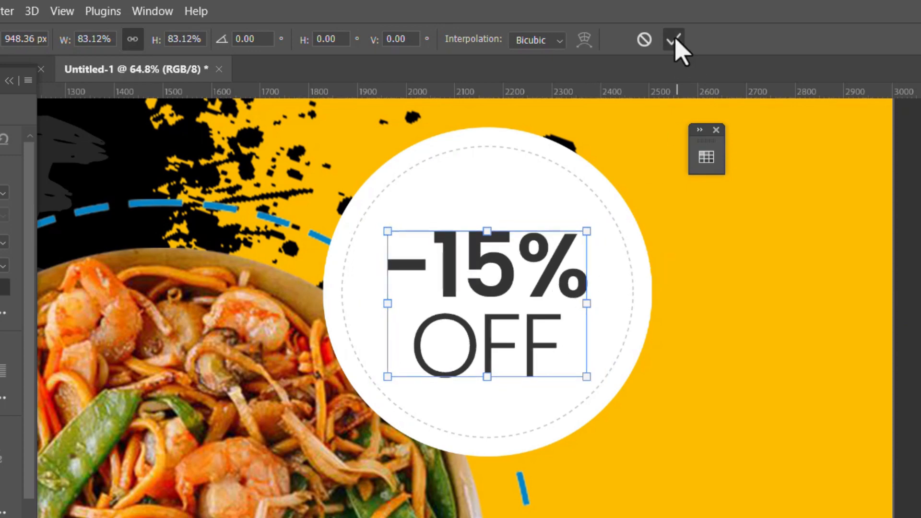
pyautogui.scroll(-5, 565, 313)
pyautogui.press('Return')
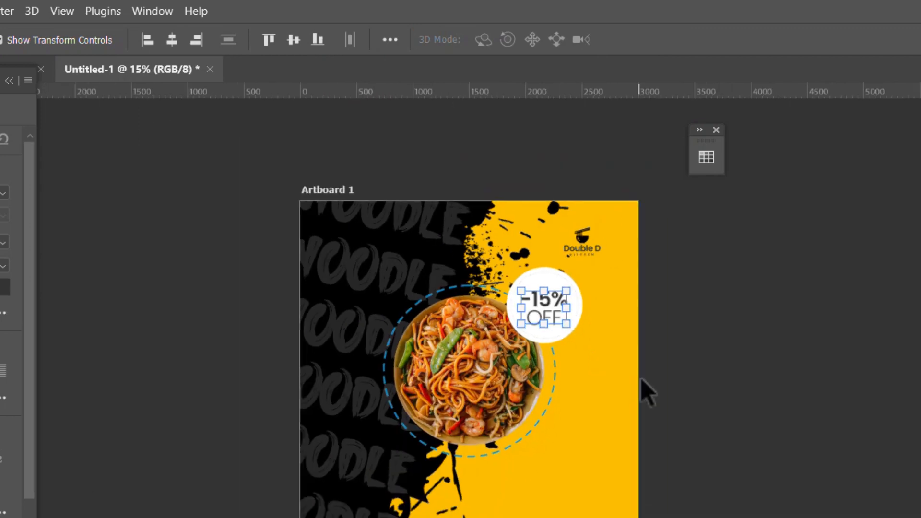
# Deselect the badge text and recentre the view on the artboard.
pyautogui.click(641, 379)
pyautogui.click(558, 437)
pyautogui.scroll(2, 557, 432)
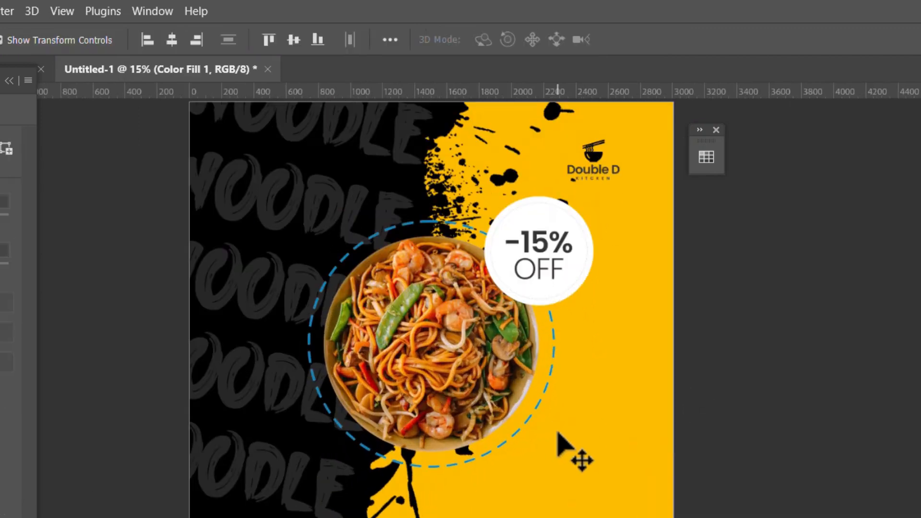
pyautogui.scroll(2, 559, 435)
pyautogui.moveTo(568, 431); pyautogui.dragTo(542, 420)
pyautogui.scroll(-4, 542, 426)
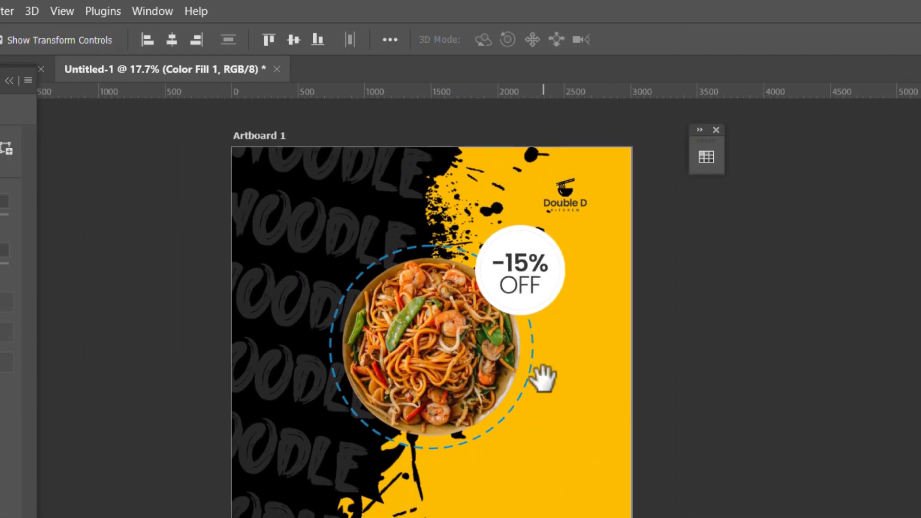
pyautogui.moveTo(542, 379); pyautogui.dragTo(534, 386)
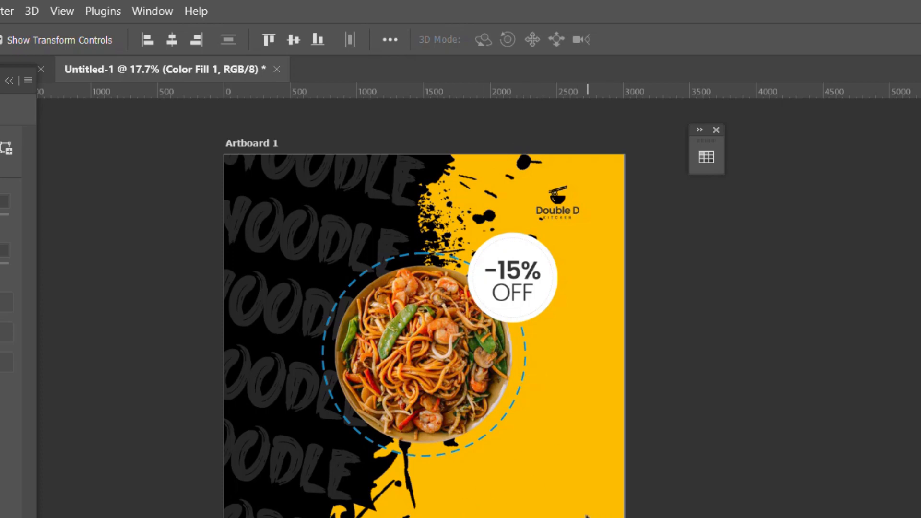
# Select the WhatsApp and Instagram icons in the Social Media Icons folder and drag them into Photoshop.
pyautogui.hotkey('alt', 'Tab')
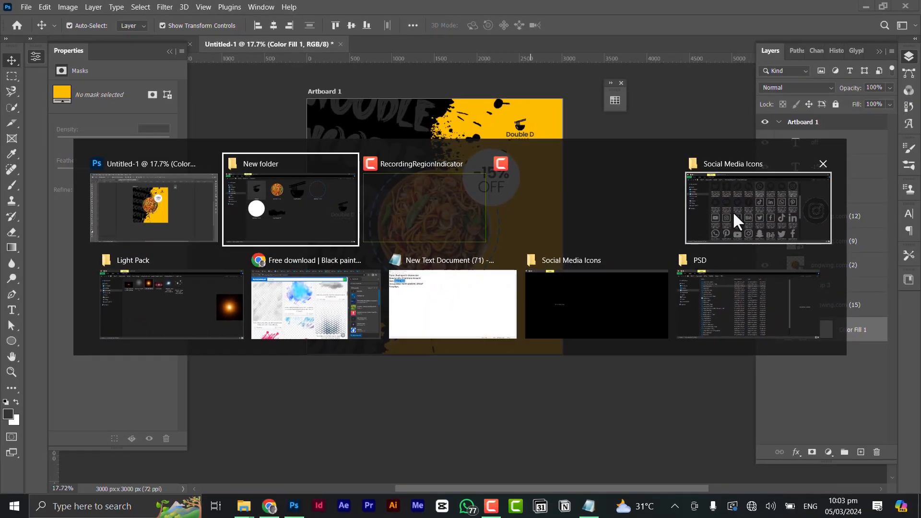
pyautogui.click(733, 211)
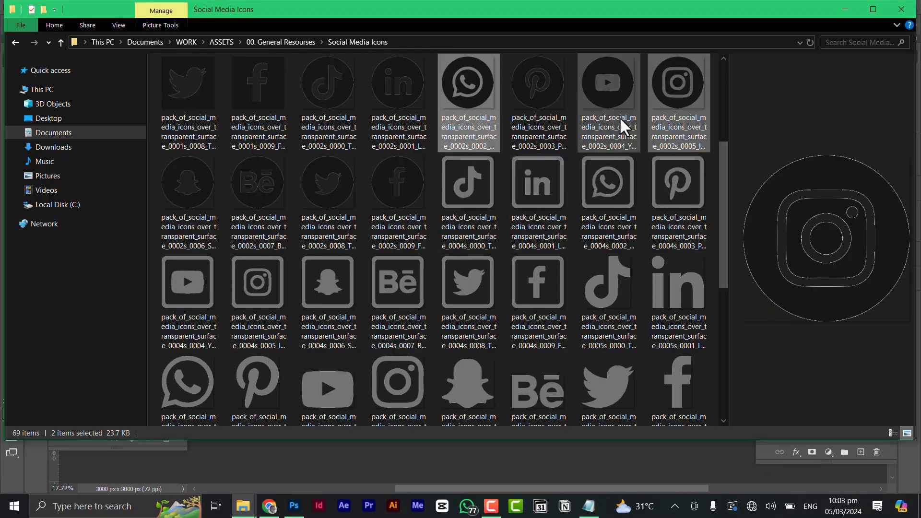
pyautogui.keyDown('shift'); pyautogui.click(672, 95); pyautogui.keyUp('shift')
pyautogui.click(687, 98)
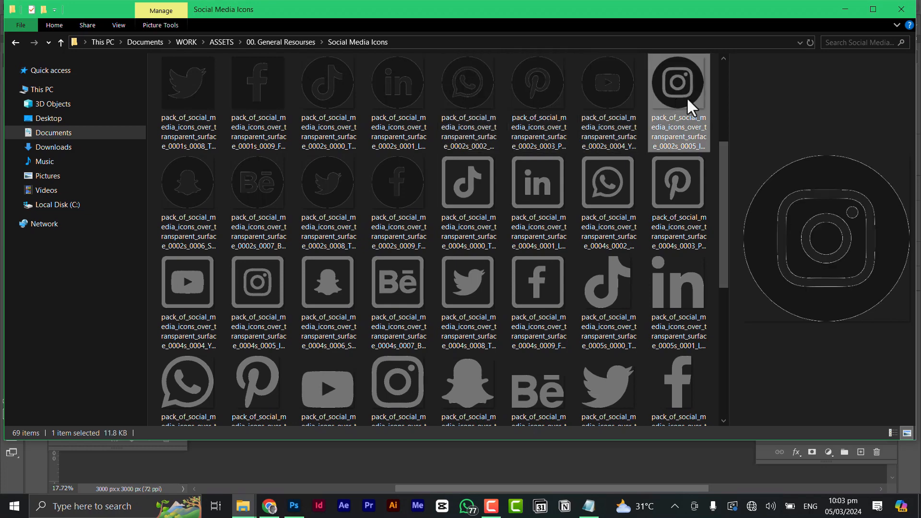
pyautogui.keyDown('ctrl'); pyautogui.click(465, 102); pyautogui.keyUp('ctrl')
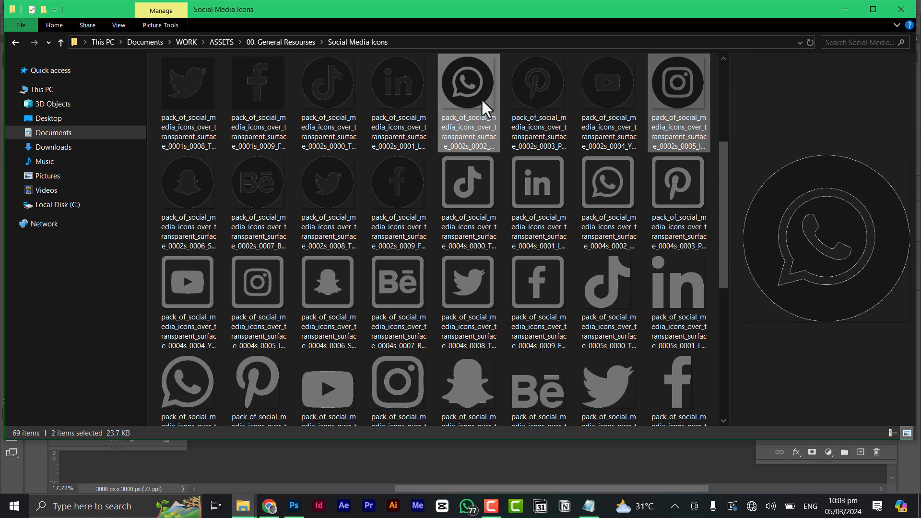
pyautogui.moveTo(482, 99); pyautogui.dragTo(471, 244)
pyautogui.hotkey('alt', 'Tab')
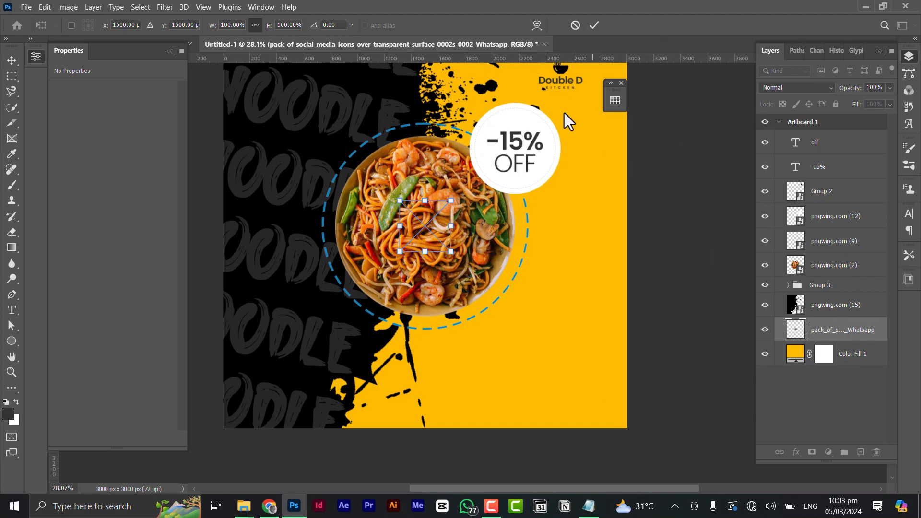
# Commit the placed WhatsApp and Instagram icons and zoom out.
pyautogui.click(594, 23)
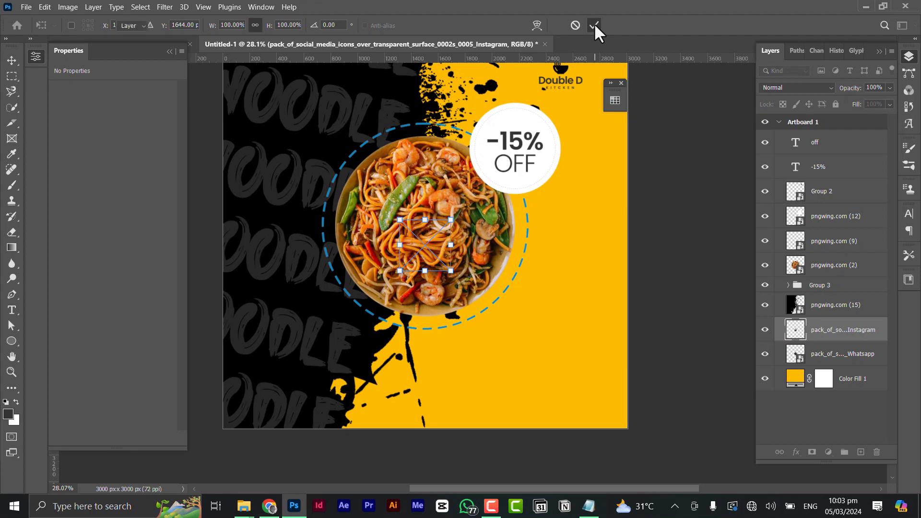
pyautogui.click(594, 23)
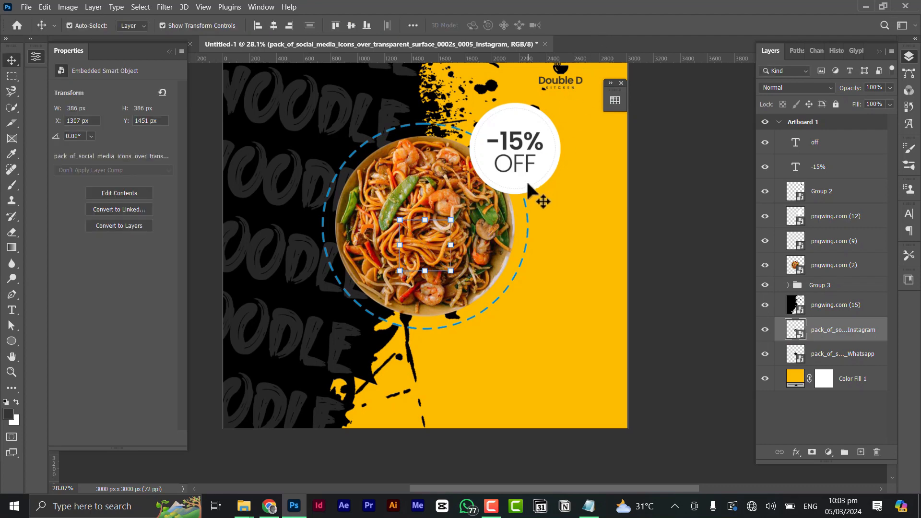
pyautogui.scroll(-2, 461, 210)
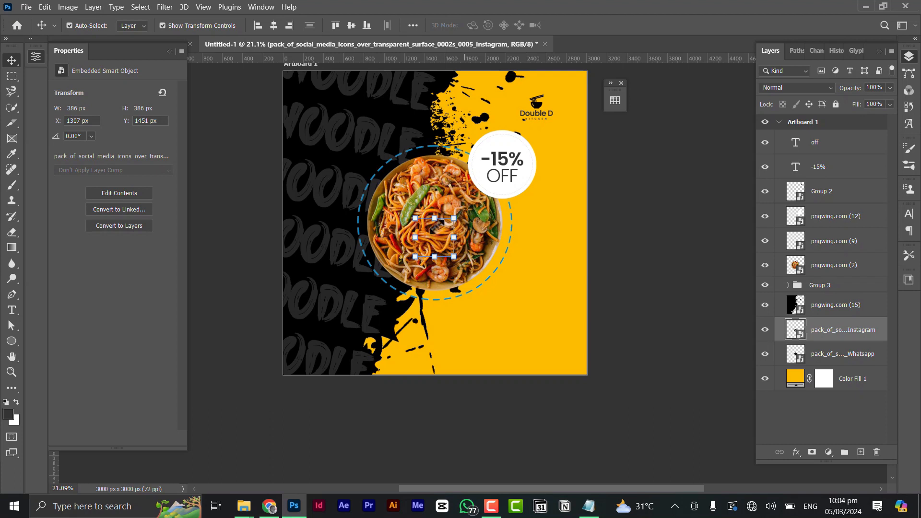
pyautogui.scroll(-1, 438, 238)
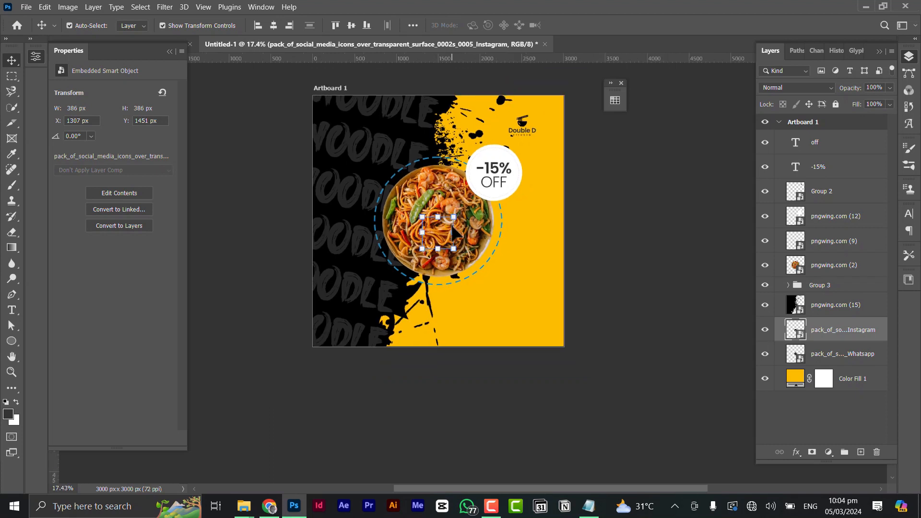
# Delete both icon layers, leaving the off text layer selected.
pyautogui.press('Delete')
pyautogui.press('Delete')
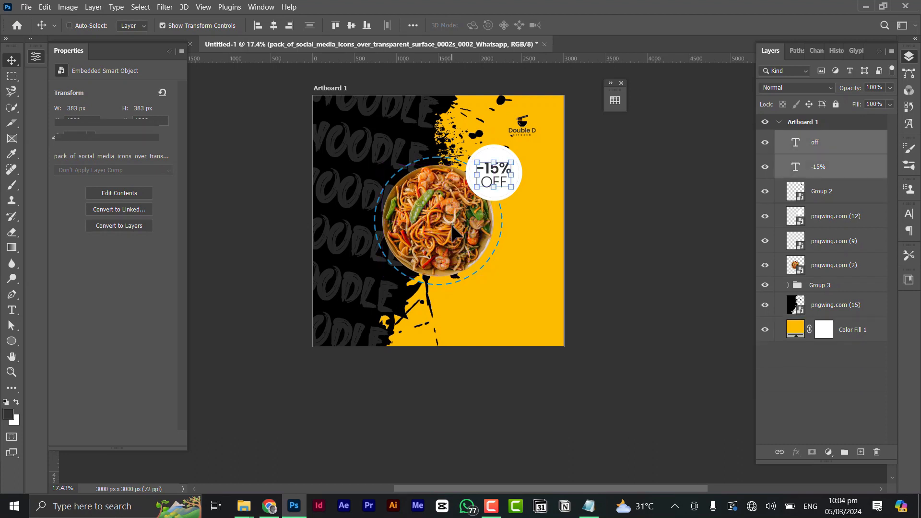
pyautogui.click(827, 143)
pyautogui.hotkey('alt', 'Tab')
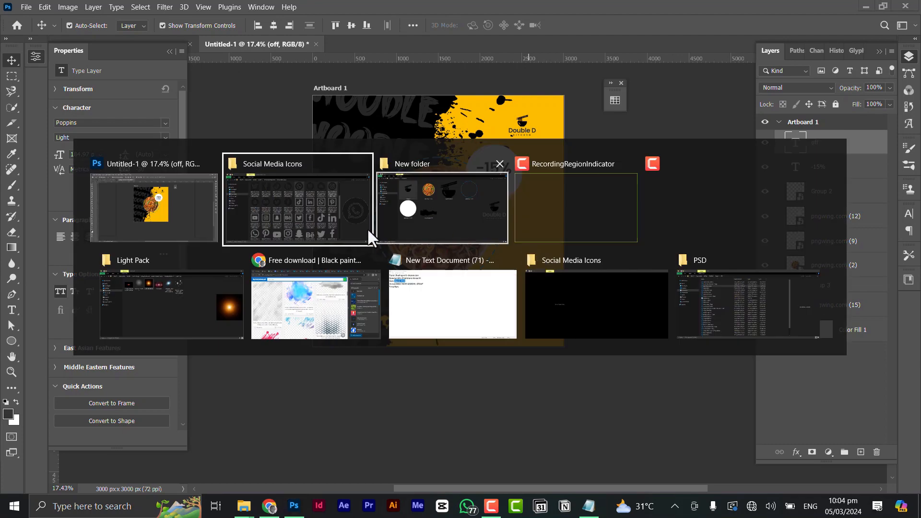
# Reselect the WhatsApp and Instagram icon files and carry them over the Photoshop poster window.
pyautogui.click(469, 103)
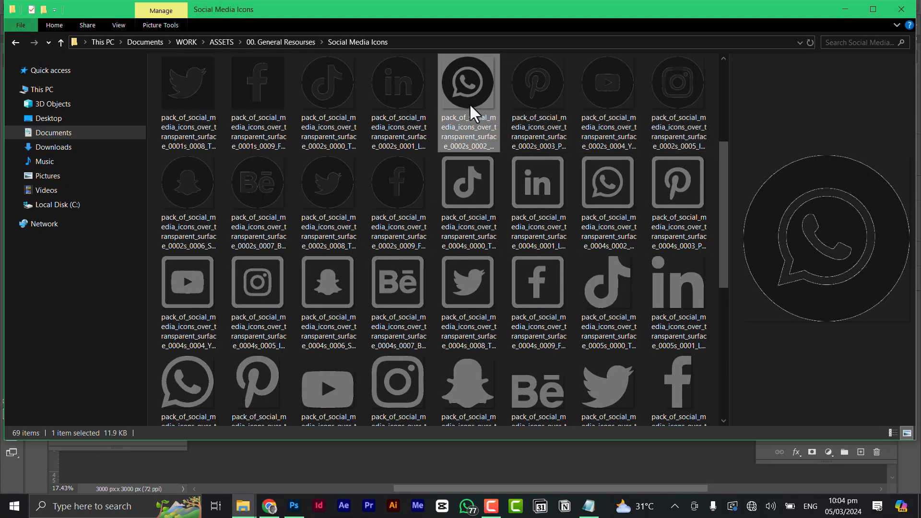
pyautogui.keyDown('ctrl'); pyautogui.click(698, 99); pyautogui.keyUp('ctrl')
pyautogui.moveTo(690, 68); pyautogui.dragTo(471, 210)
pyautogui.press('alt')
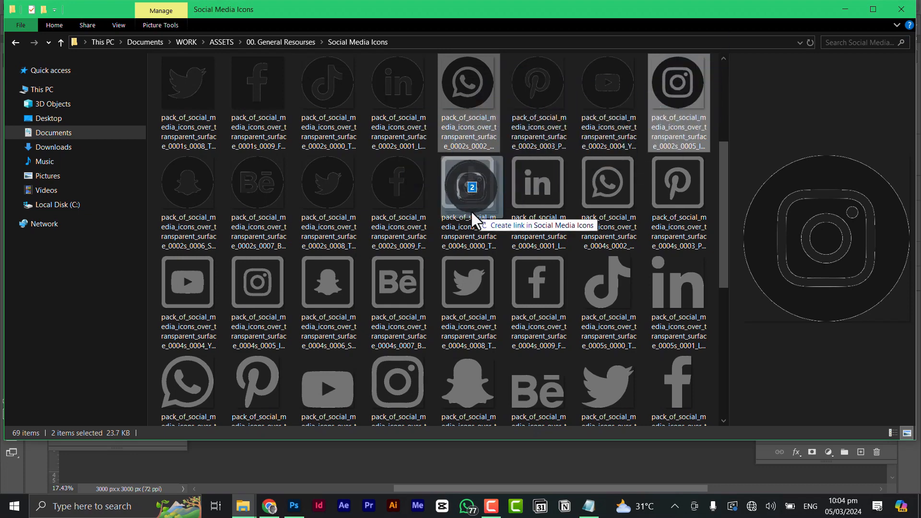
pyautogui.hotkey('alt', 'Tab')
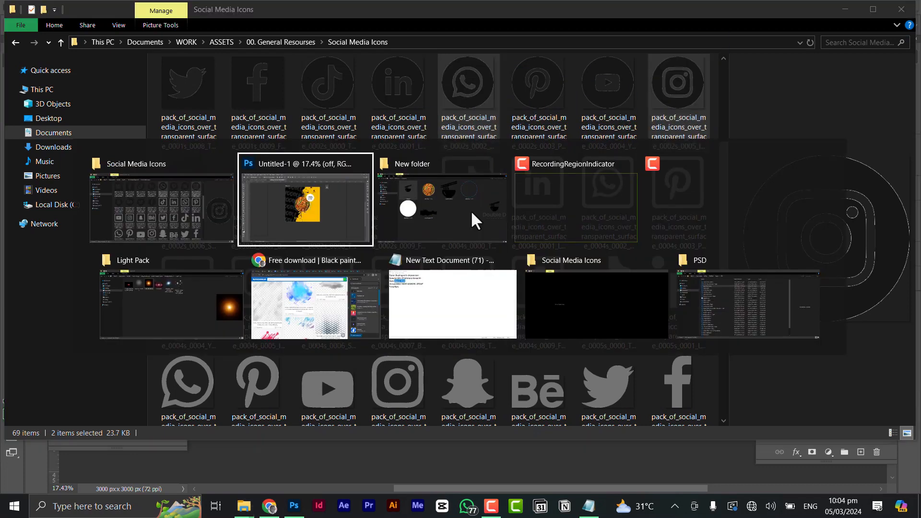
pyautogui.press('Tab')
pyautogui.press('Tab')
pyautogui.press('Tab')
pyautogui.press('Tab')
pyautogui.press('Tab')
pyautogui.press('Tab')
pyautogui.press('Tab')
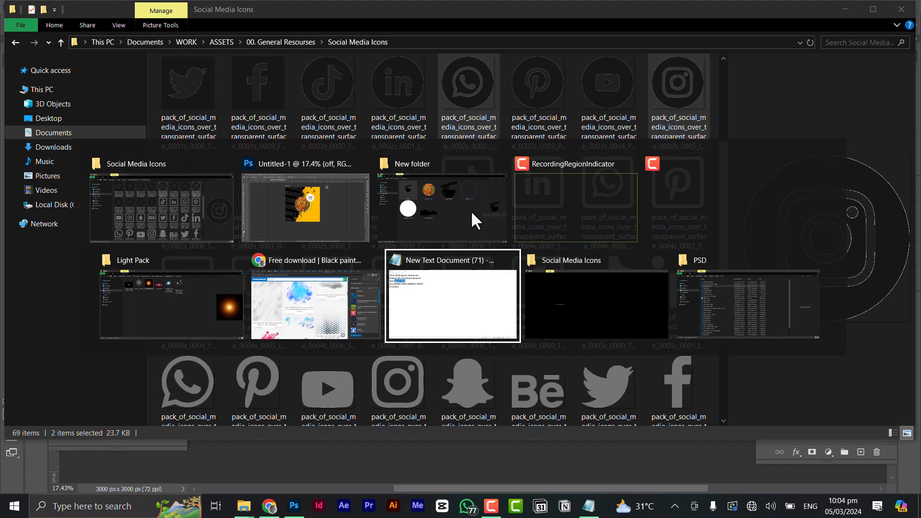
pyautogui.press('Tab')
pyautogui.press('Tab')
pyautogui.press('Tab')
pyautogui.press('Tab')
pyautogui.press('Tab')
pyautogui.press('Tab')
pyautogui.press('Tab')
pyautogui.press('Tab')
pyautogui.press('Tab')
pyautogui.press('Tab')
pyautogui.press('Tab')
pyautogui.press('Tab')
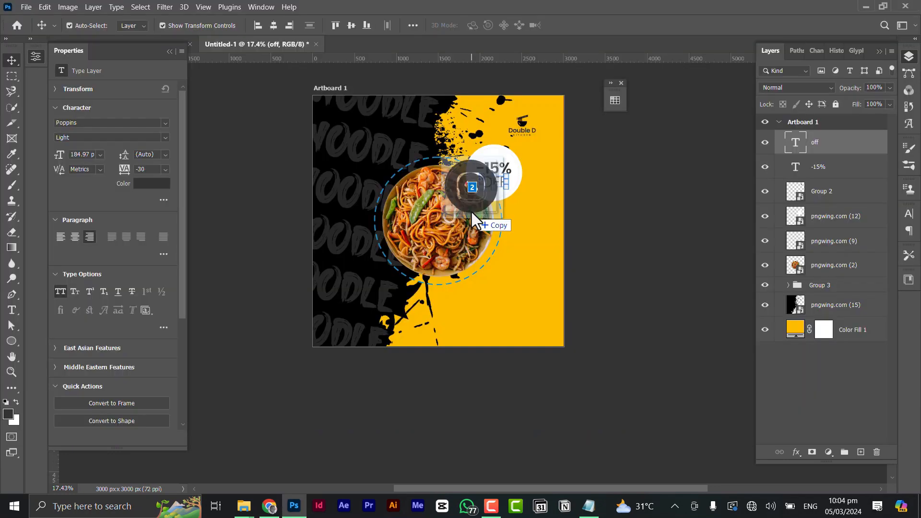
# Drop the Instagram and WhatsApp icons onto the poster and commit both placements.
pyautogui.moveTo(470, 210)
pyautogui.mouseDown()
pyautogui.moveTo(502, 246)
pyautogui.moveTo(481, 209)
pyautogui.mouseUp()
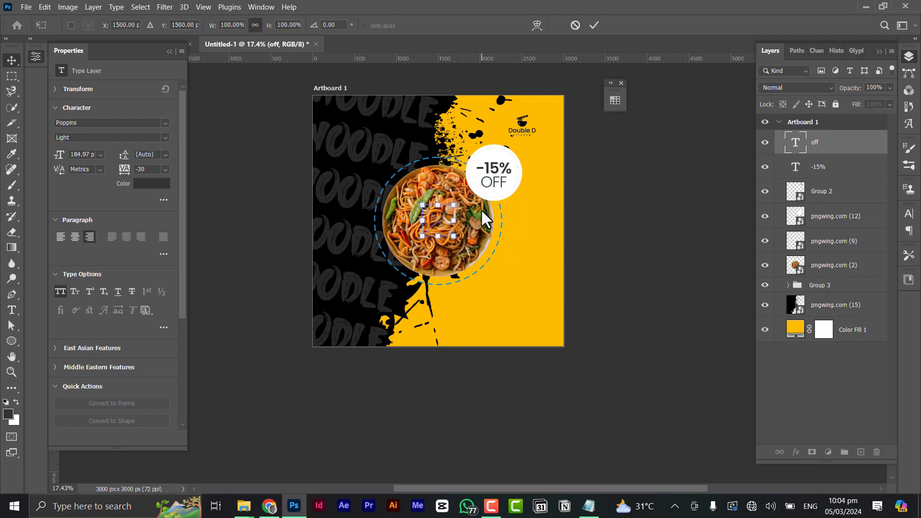
pyautogui.click(594, 24)
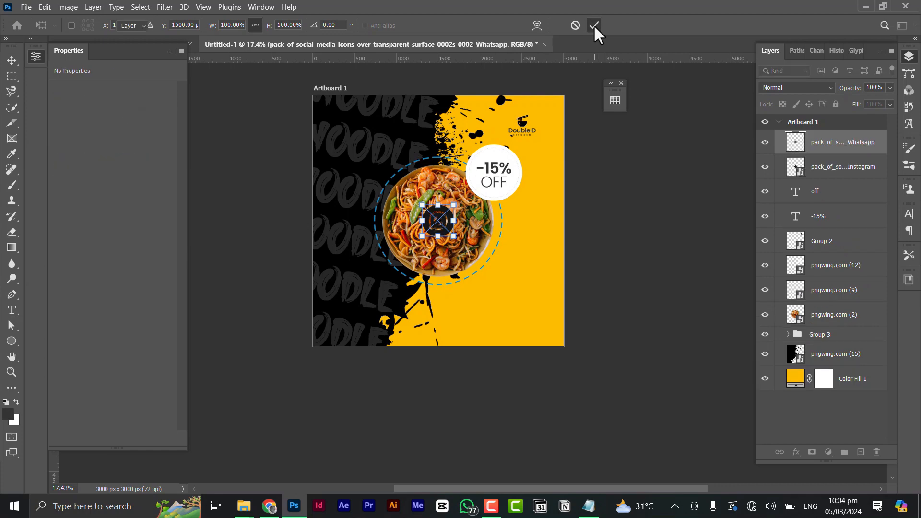
pyautogui.click(594, 25)
# Select both icon layers and move them down onto the yellow area below the plate.
pyautogui.scroll(5, 451, 225)
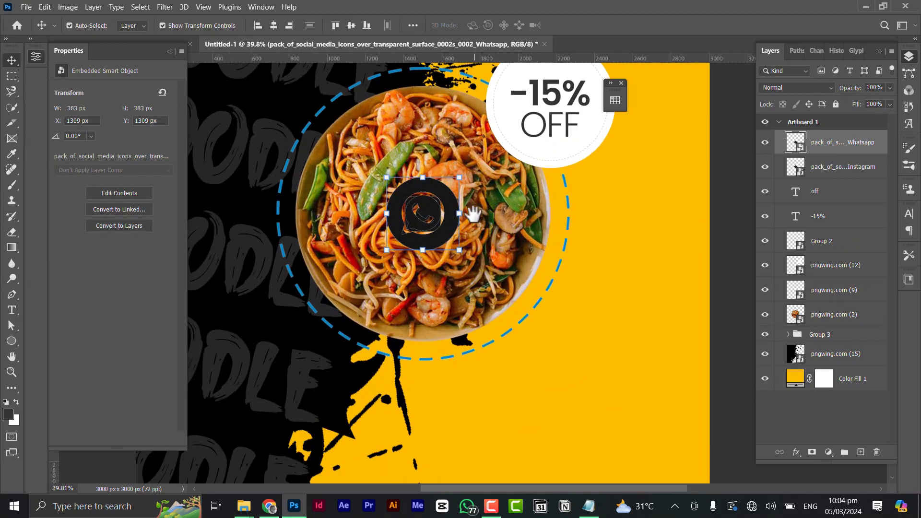
pyautogui.moveTo(473, 214); pyautogui.dragTo(441, 137)
pyautogui.moveTo(456, 177); pyautogui.dragTo(565, 356)
pyautogui.hotkey('ctrl', 'z')
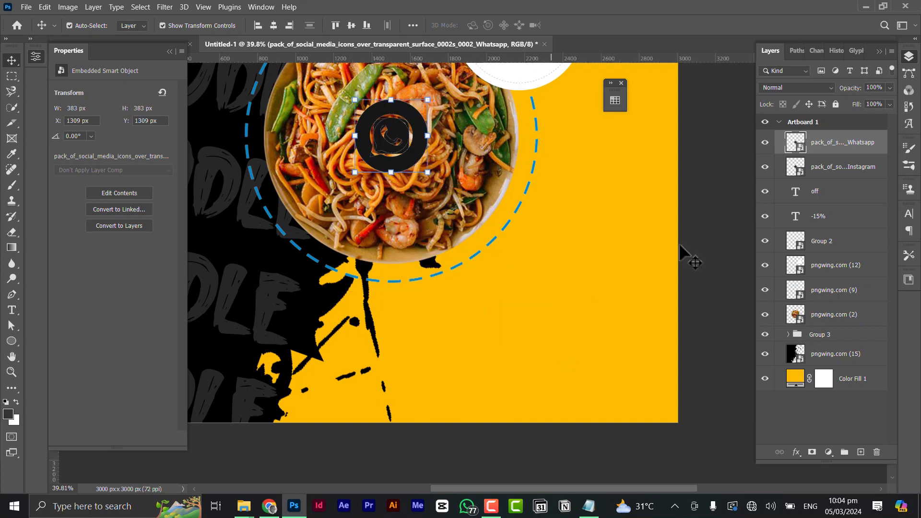
pyautogui.keyDown('shift'); pyautogui.click(846, 167); pyautogui.keyUp('shift')
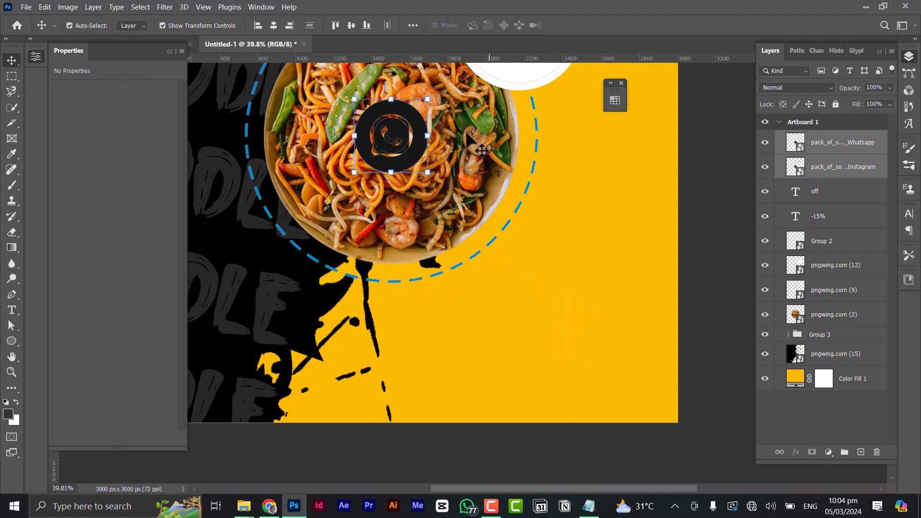
pyautogui.moveTo(422, 137); pyautogui.dragTo(462, 356)
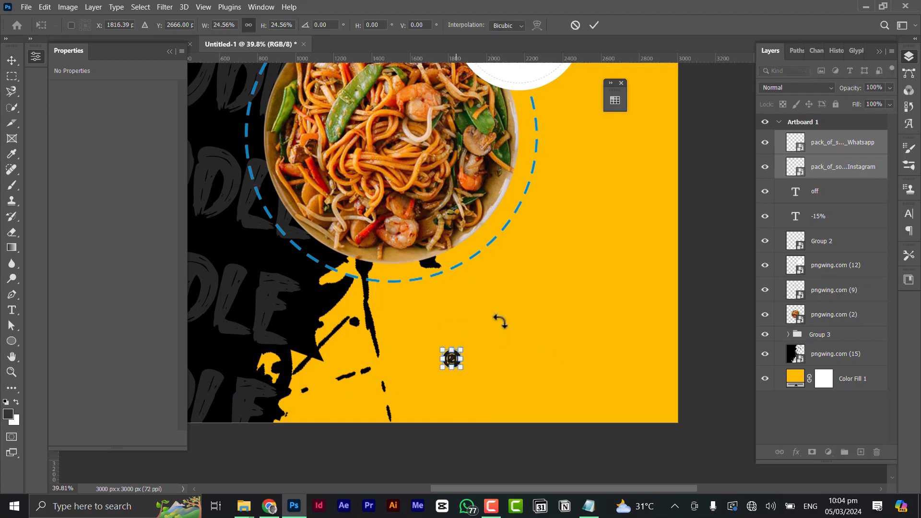
# Commit the ~95 px icons, moving WhatsApp right and Instagram left onto one row.
pyautogui.click(595, 25)
pyautogui.scroll(5, 473, 354)
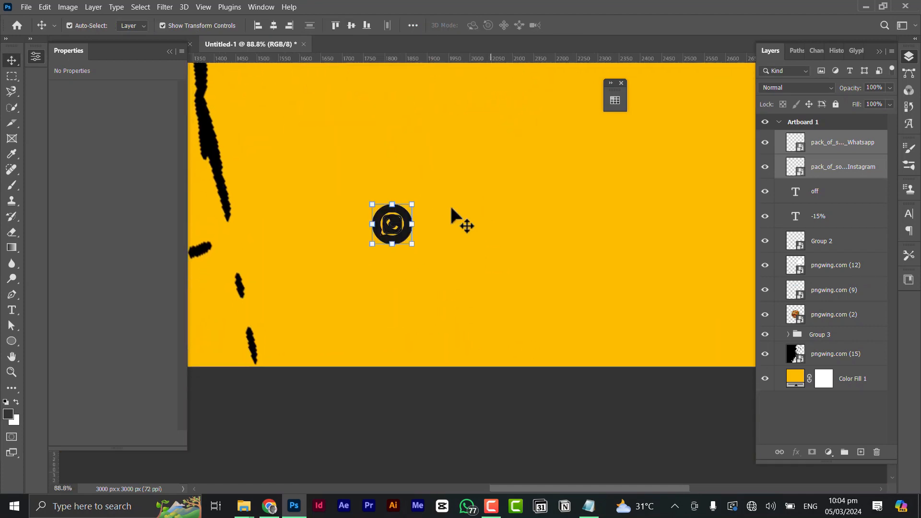
pyautogui.click(463, 220)
pyautogui.moveTo(410, 223); pyautogui.dragTo(631, 254)
pyautogui.click(412, 230)
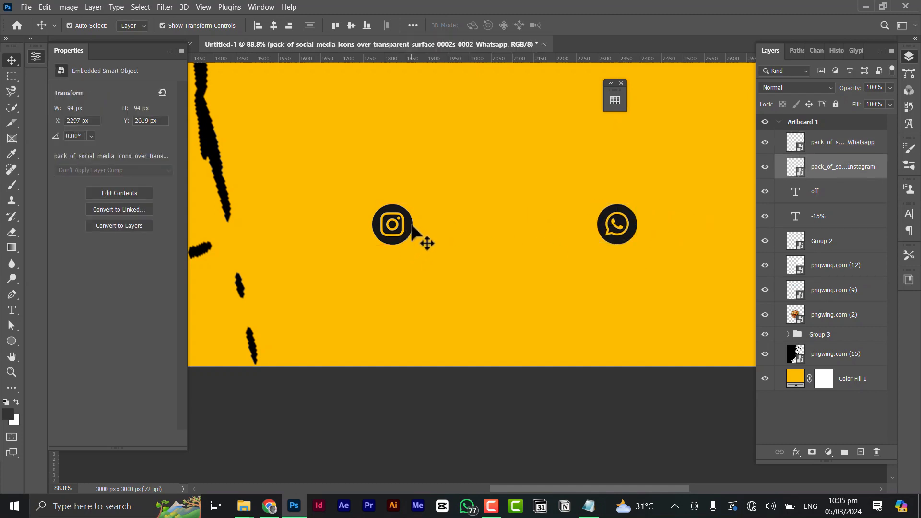
pyautogui.moveTo(411, 229); pyautogui.dragTo(413, 221)
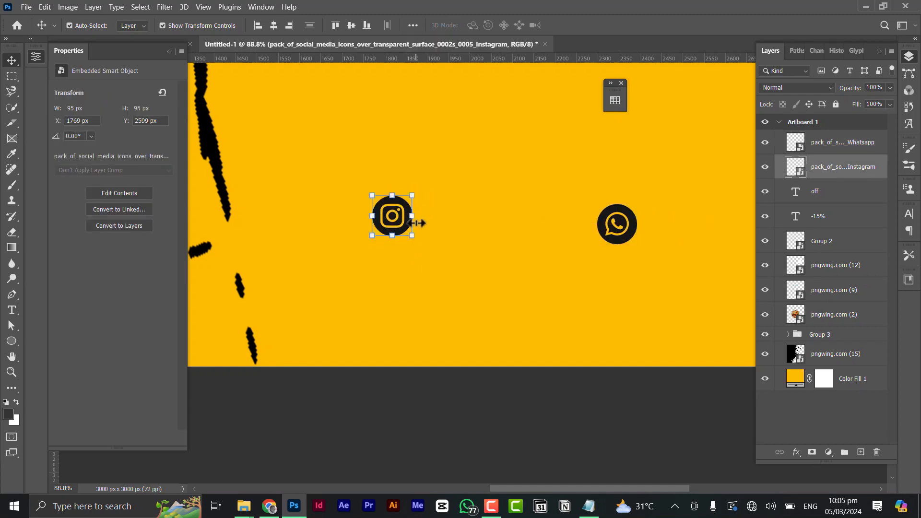
pyautogui.hotkey('ctrl', 'z')
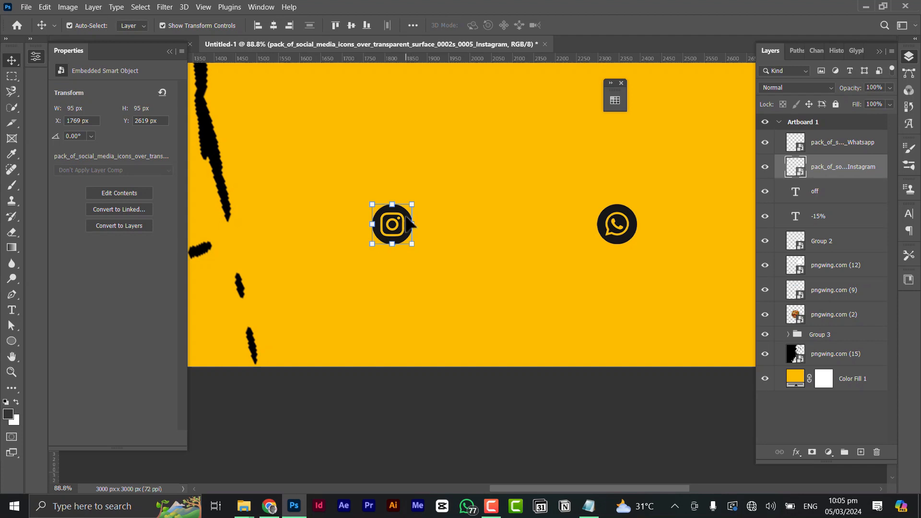
pyautogui.moveTo(411, 224); pyautogui.dragTo(363, 223)
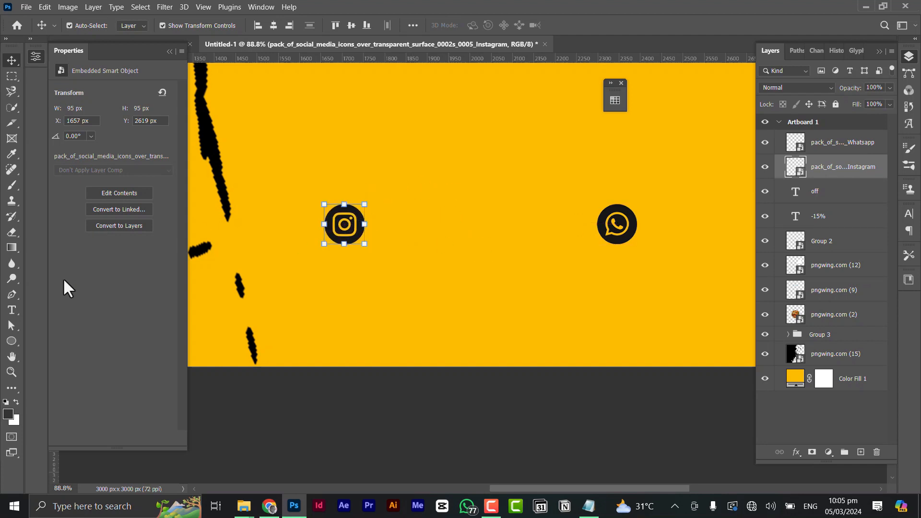
pyautogui.click(12, 310)
# Add the 'Doubled_food' handle beside the Instagram icon in Poppins Medium, with all caps off.
pyautogui.scroll(2, 372, 240)
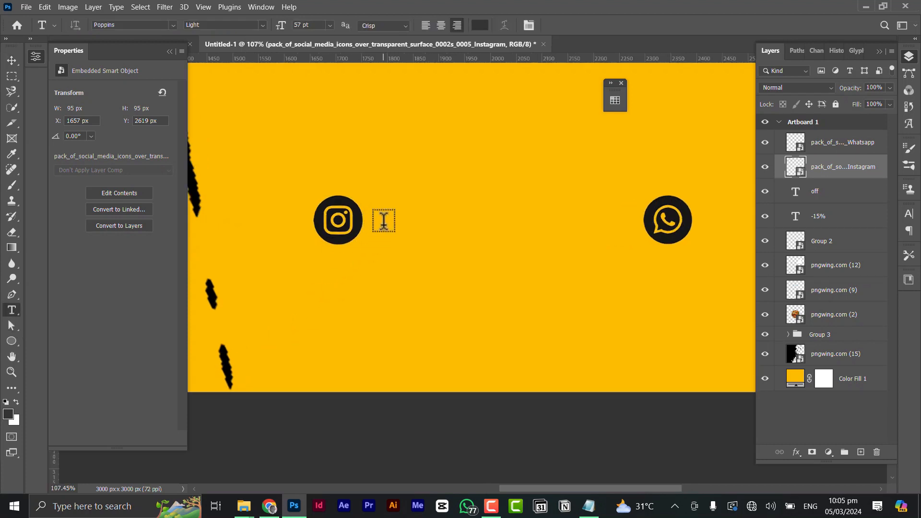
pyautogui.click(387, 229)
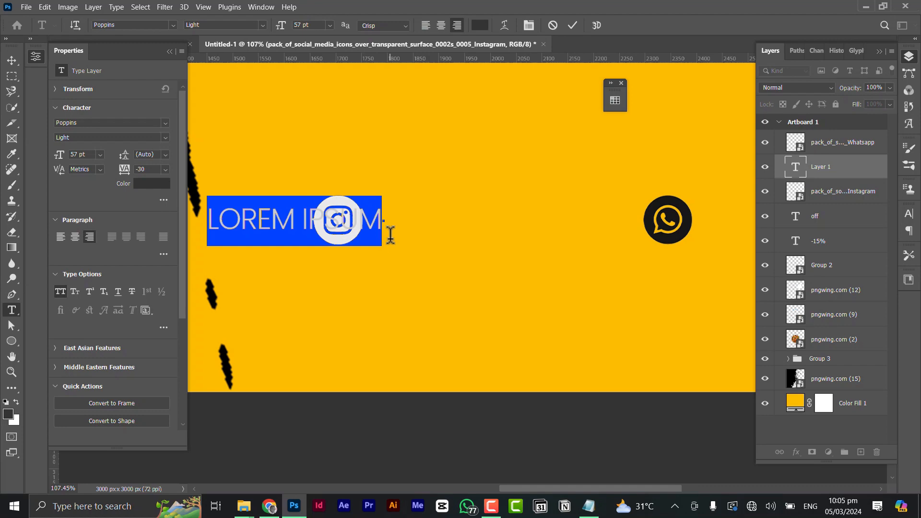
pyautogui.write('Doubled_food')
pyautogui.click(418, 129)
pyautogui.click(61, 291)
pyautogui.press('v')
pyautogui.moveTo(270, 228); pyautogui.dragTo(446, 228)
pyautogui.scroll(-6, 247, 221)
pyautogui.click(165, 137)
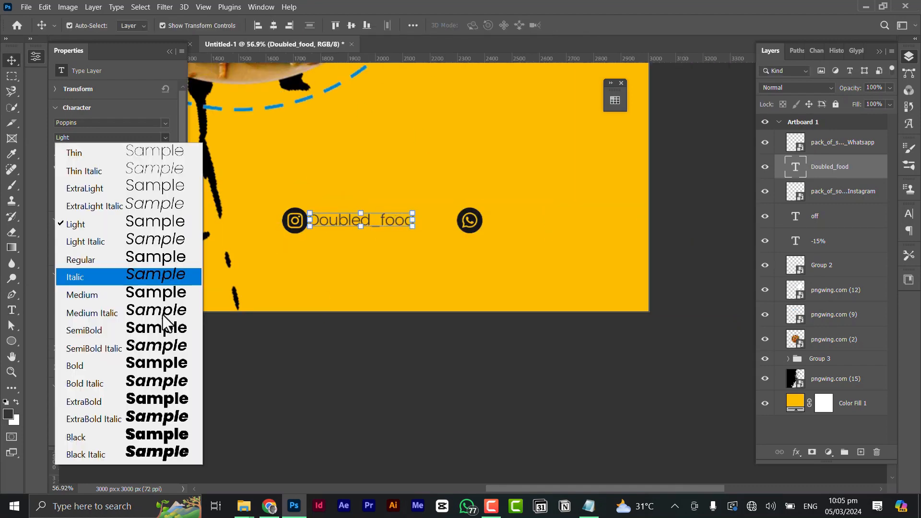
pyautogui.click(82, 295)
# Copy the handle beside the WhatsApp icon and replace its text with the phone number.
pyautogui.scroll(6, 360, 220)
pyautogui.moveTo(370, 220); pyautogui.dragTo(575, 220)
pyautogui.doubleClick(576, 220)
pyautogui.scroll(4, 506, 223)
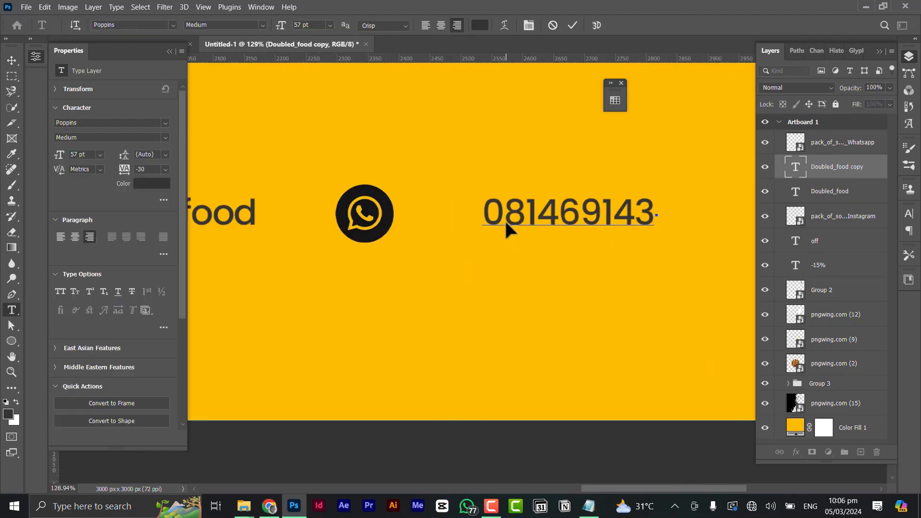
pyautogui.hotkey('ctrl', 'Return')
# Lock the black splash and yellow fill layers, then move the four-layer contact line to the lower right.
pyautogui.scroll(-6, 532, 211)
pyautogui.click(852, 427)
pyautogui.hotkey('ctrl', '/')
pyautogui.click(848, 404)
pyautogui.moveTo(393, 184); pyautogui.dragTo(457, 209)
pyautogui.moveTo(537, 288); pyautogui.dragTo(434, 307)
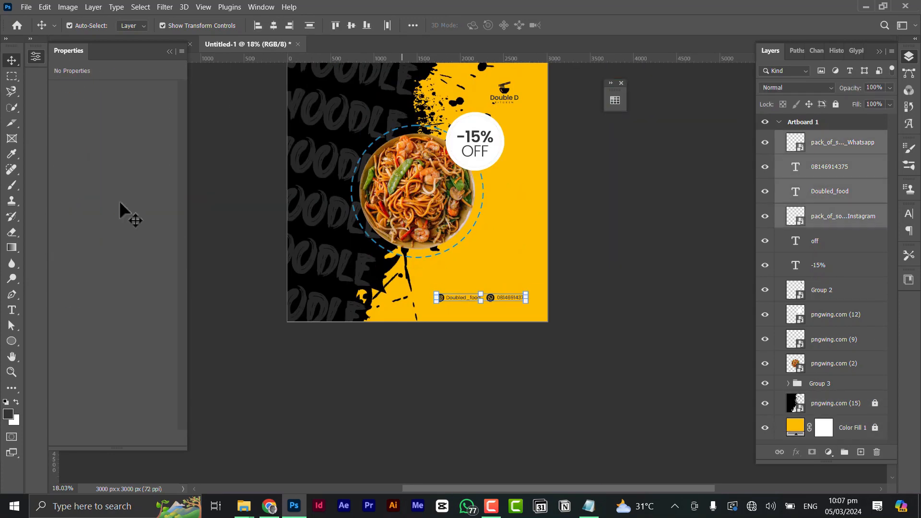
pyautogui.hotkey('shift', 'Down')
pyautogui.hotkey('shift', 'Down')
pyautogui.hotkey('shift', 'Down')
pyautogui.click(12, 310)
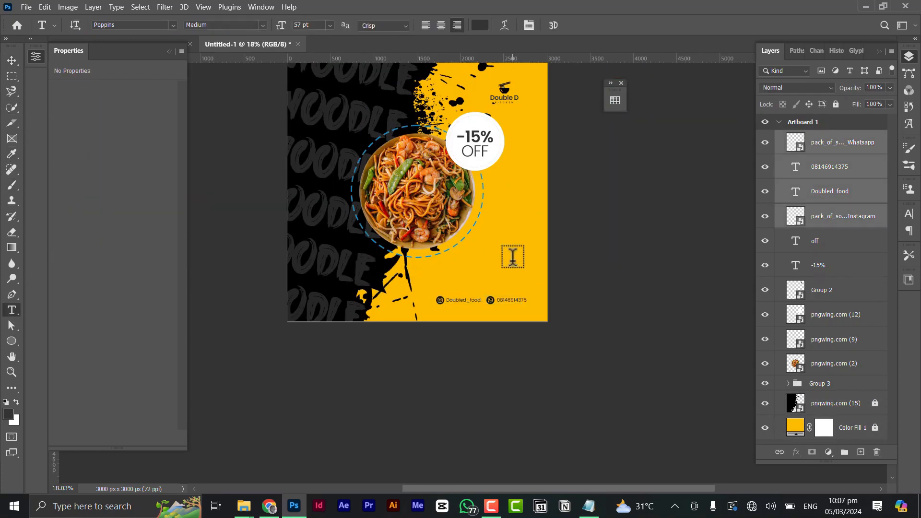
pyautogui.scroll(1, 513, 269)
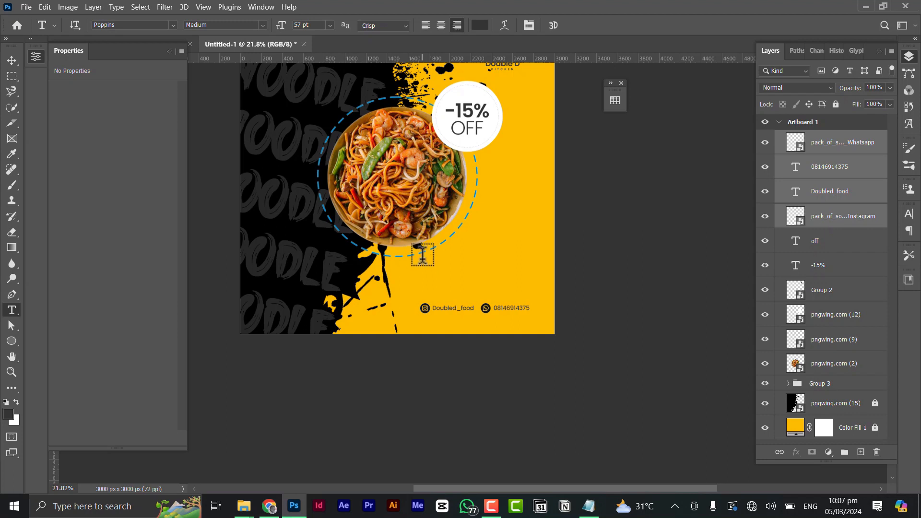
# Draw a paragraph box above the contact line and fill it with right-aligned lorem ipsum text.
pyautogui.moveTo(432, 259); pyautogui.dragTo(529, 288)
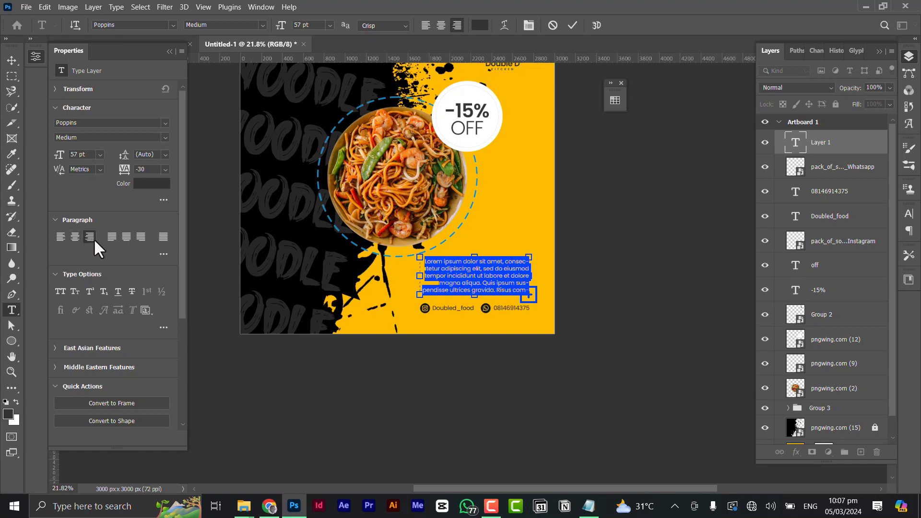
pyautogui.click(573, 25)
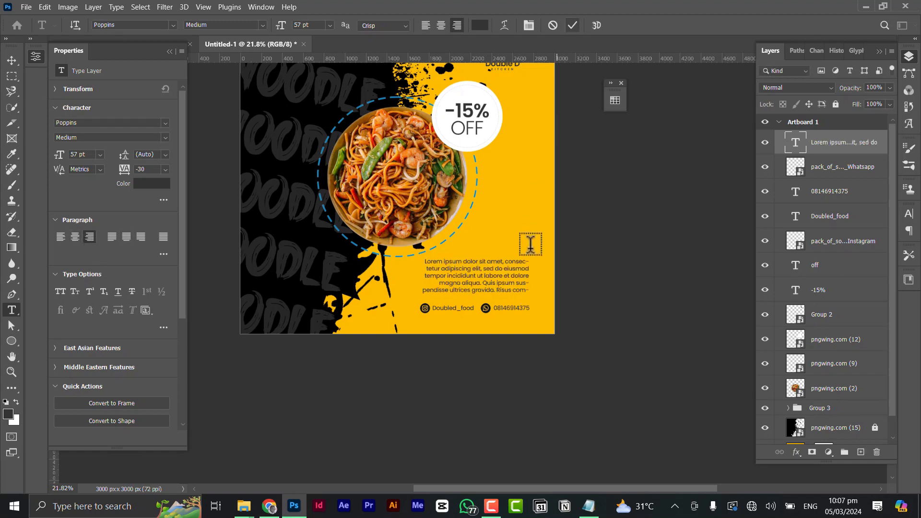
pyautogui.scroll(-1, 479, 282)
pyautogui.scroll(4, 478, 282)
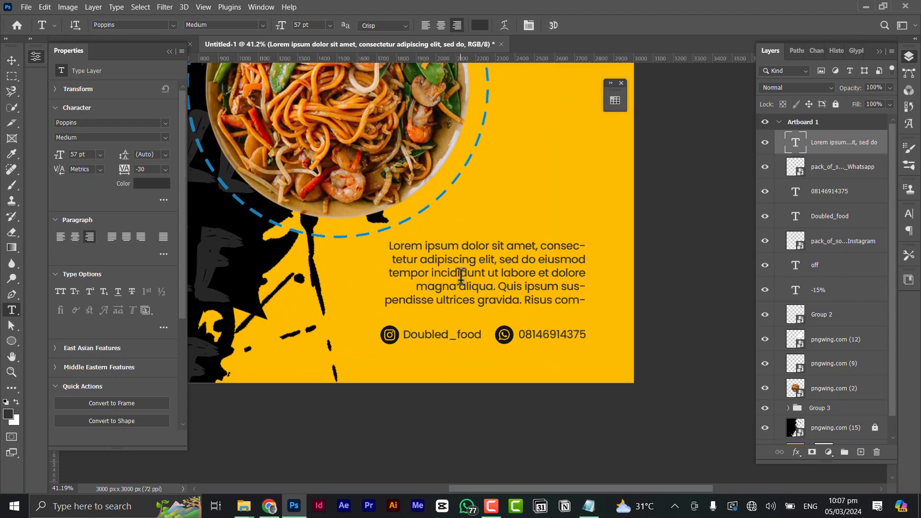
pyautogui.click(460, 274)
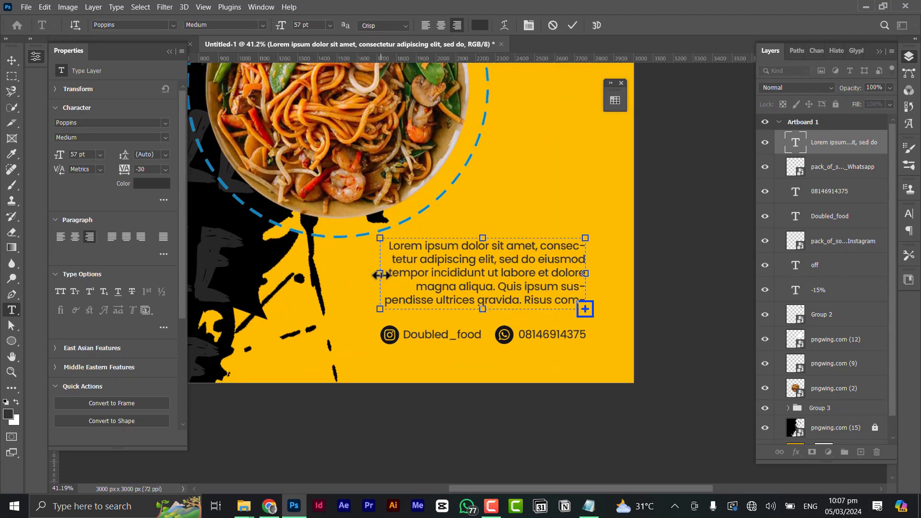
# Widen the lorem ipsum box to the left and uncheck Hyphenate for the whole paragraph.
pyautogui.moveTo(380, 275); pyautogui.dragTo(350, 275)
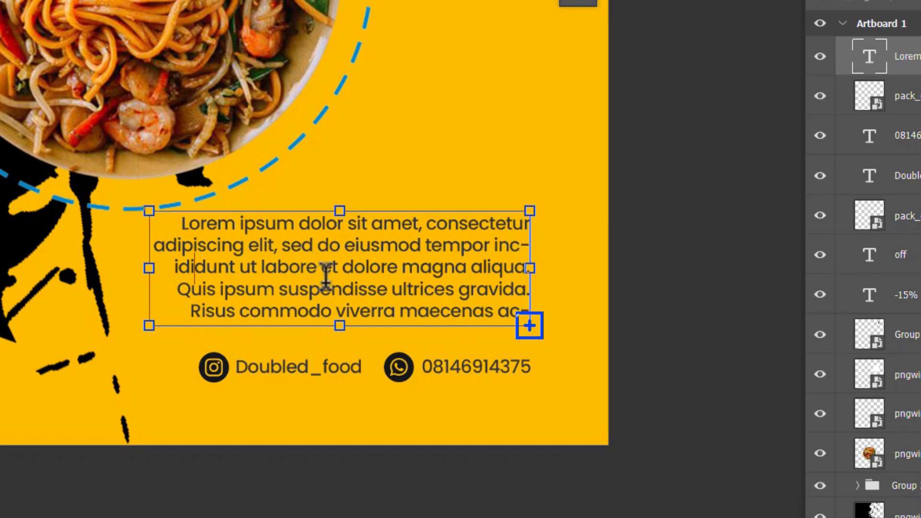
pyautogui.hotkey('ctrl', 'a')
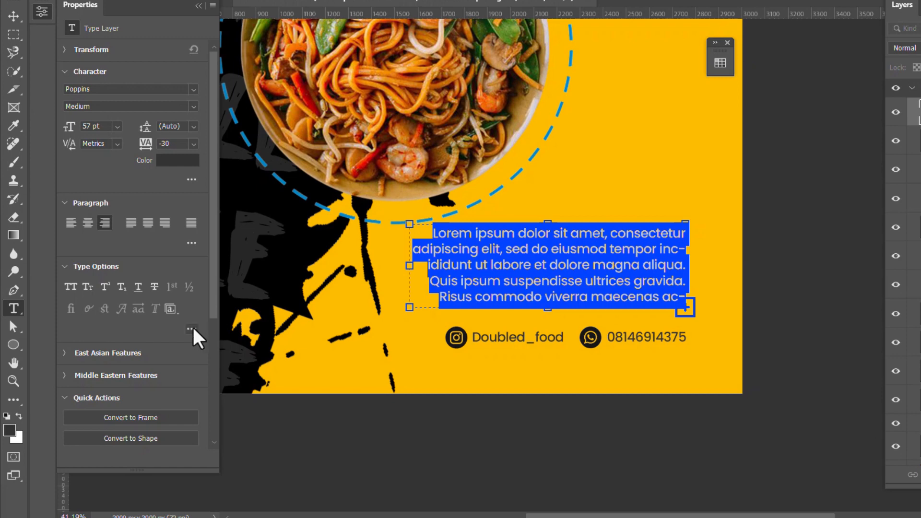
pyautogui.click(192, 329)
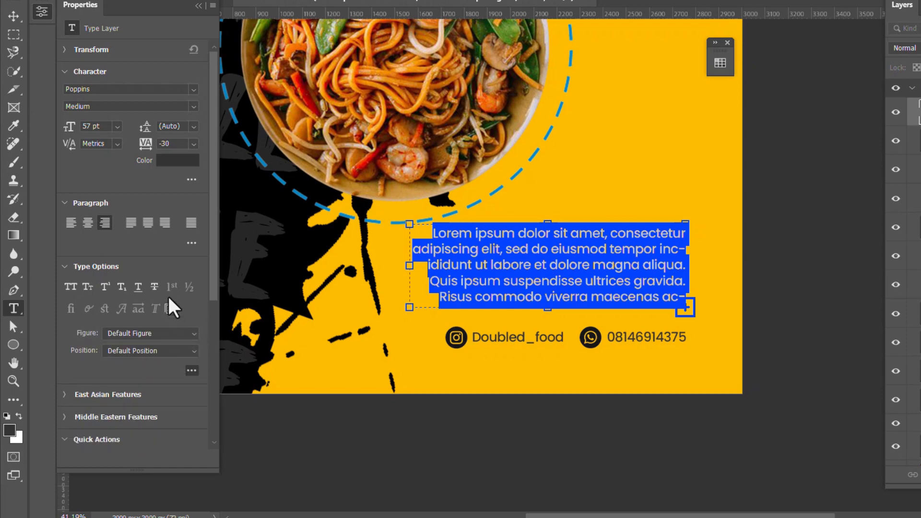
pyautogui.click(191, 243)
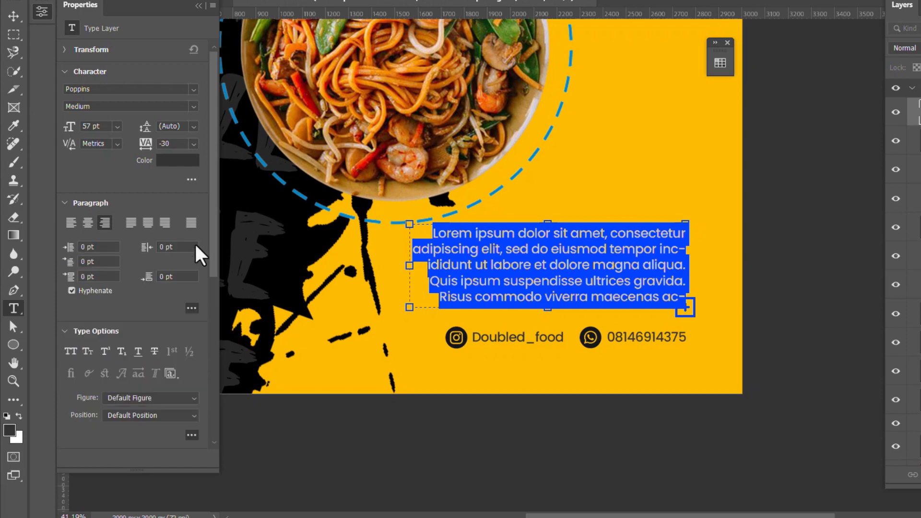
pyautogui.click(72, 291)
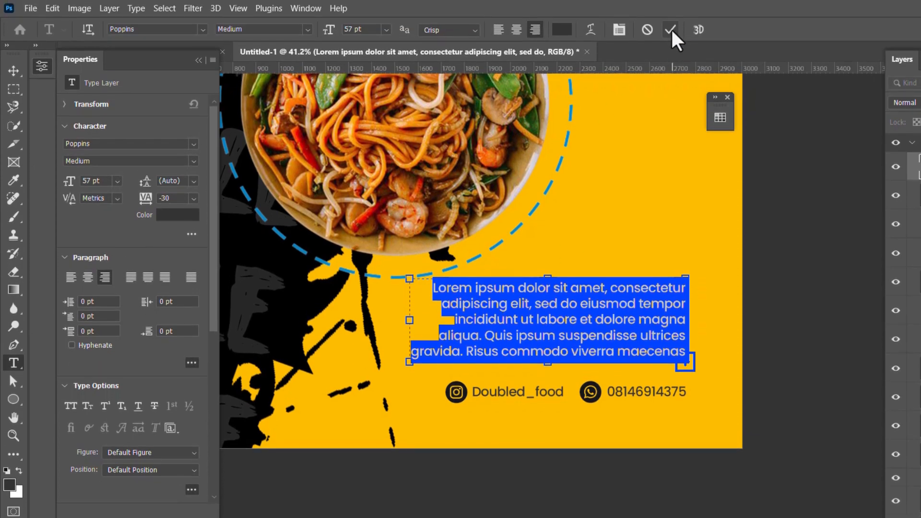
pyautogui.click(671, 30)
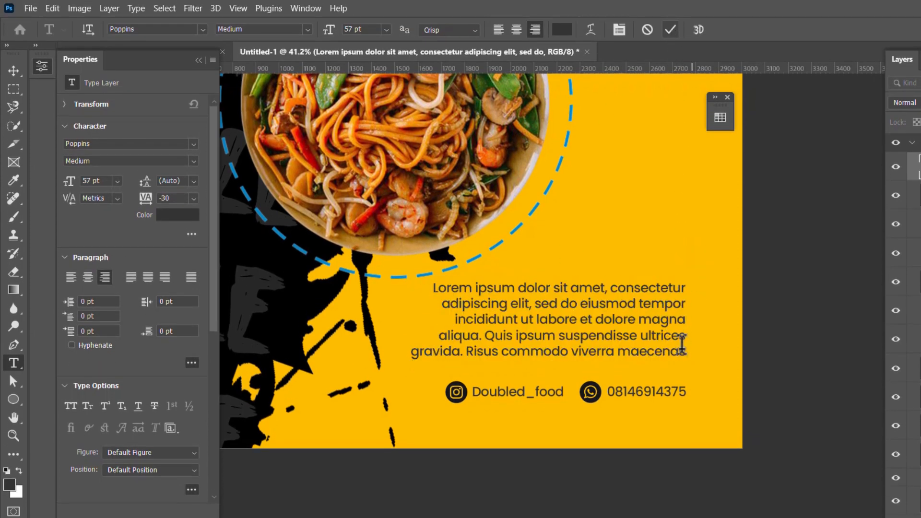